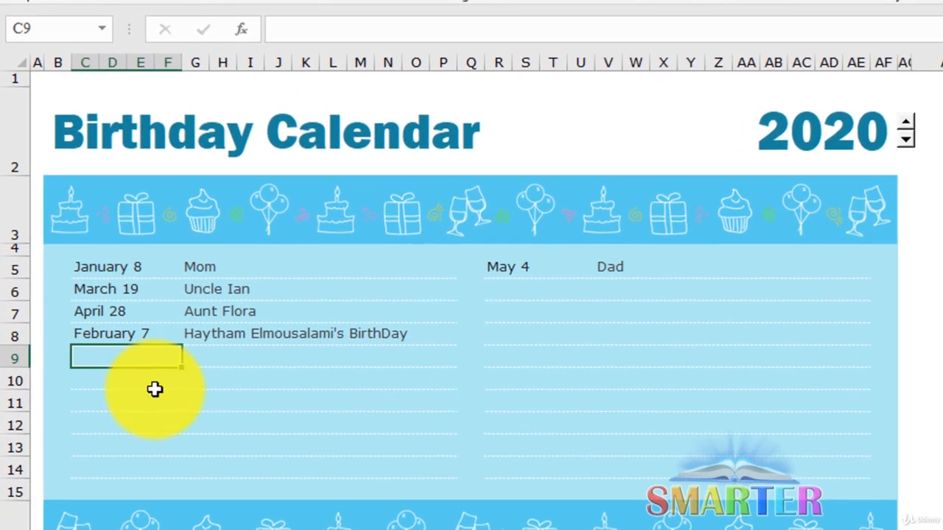
- Set the birthday calendar's year to 2019, trying a few neighbouring years first
click(905, 123)
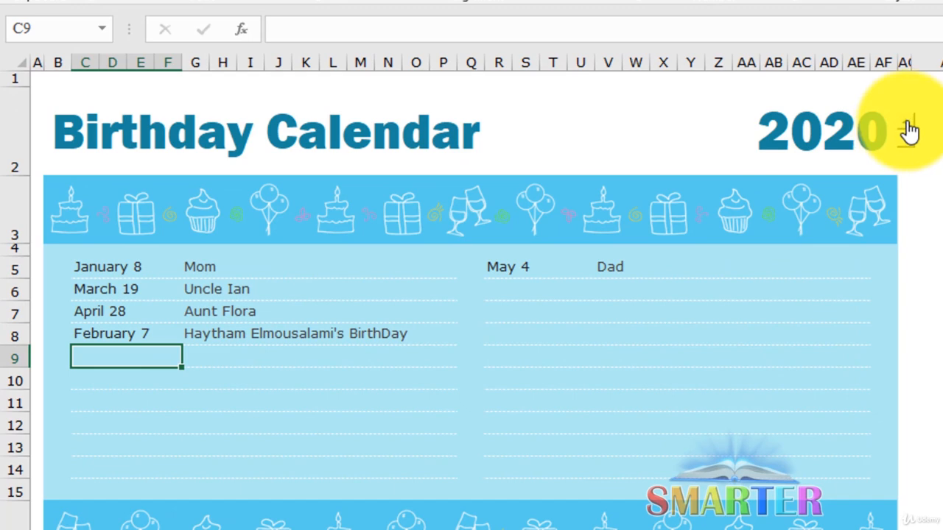
click(906, 123)
click(907, 123)
click(906, 143)
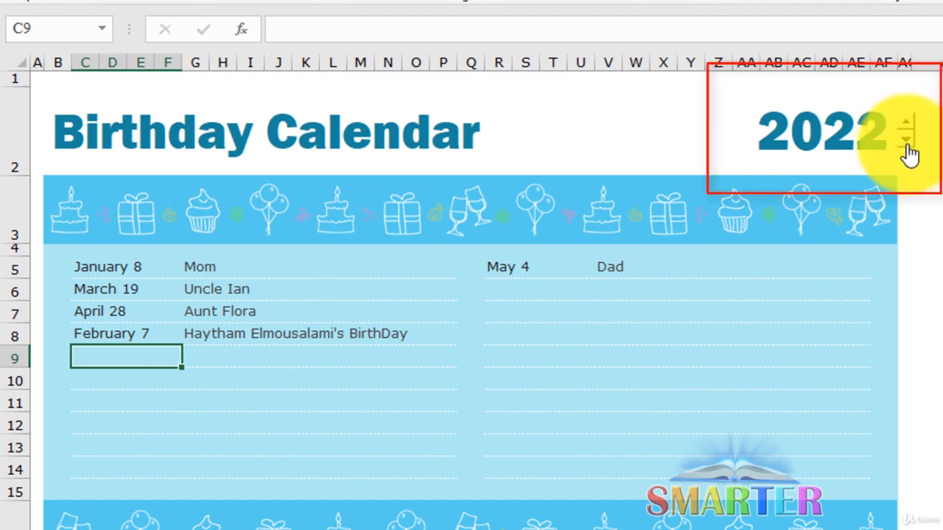
click(907, 143)
click(907, 143)
click(910, 153)
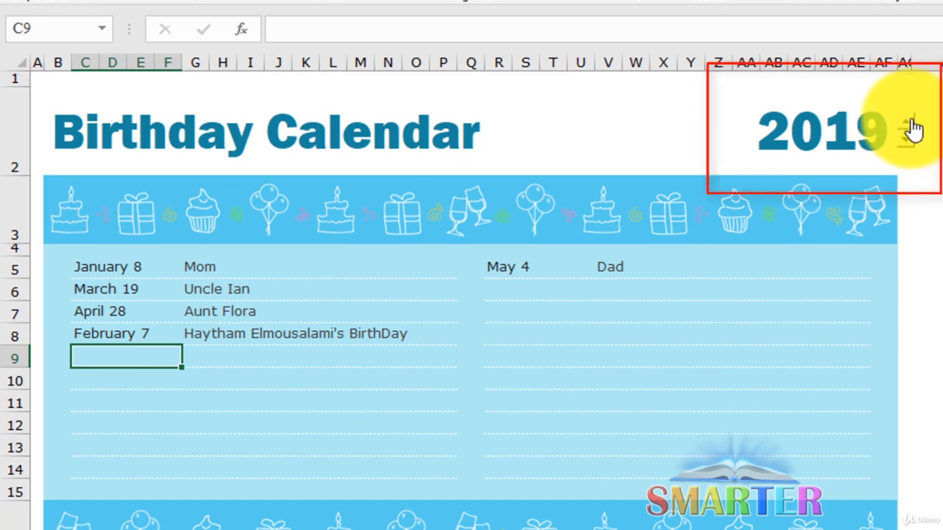
- Set the birthday calendar's year to 2028 and review the highlighted dates in the month grids
click(907, 125)
click(908, 125)
click(907, 126)
click(907, 125)
click(907, 125)
click(907, 125)
click(907, 125)
click(907, 125)
click(907, 126)
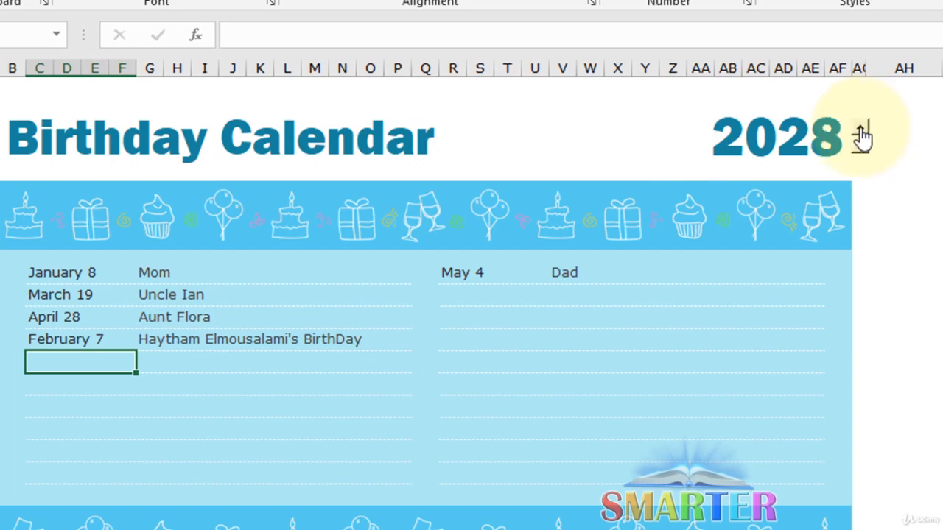
scroll(942, 299, down, 5)
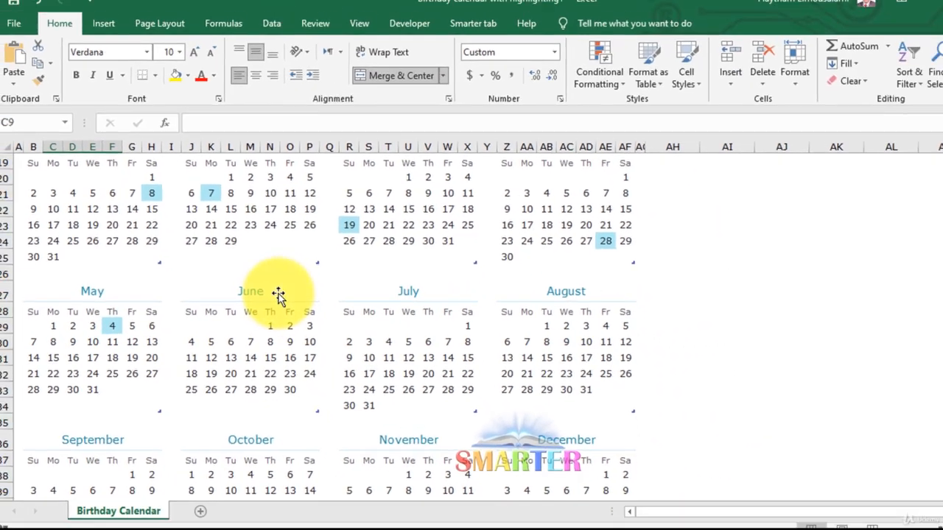
scroll(324, 272, up, 6)
- Examine the date and name entries in the first birthday list, from row 5 to the empty rows below
click(90, 301)
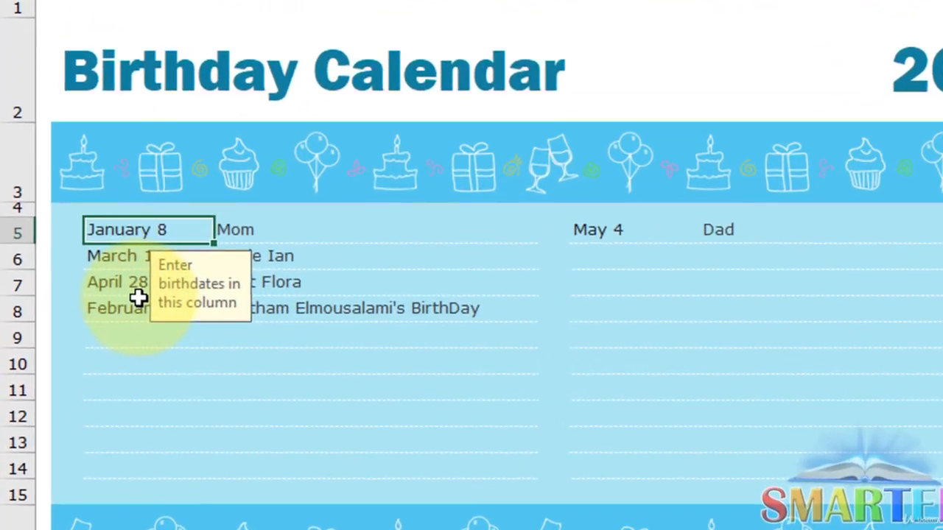
key(Down)
key(Down)
key(Down)
key(Down)
key(Right)
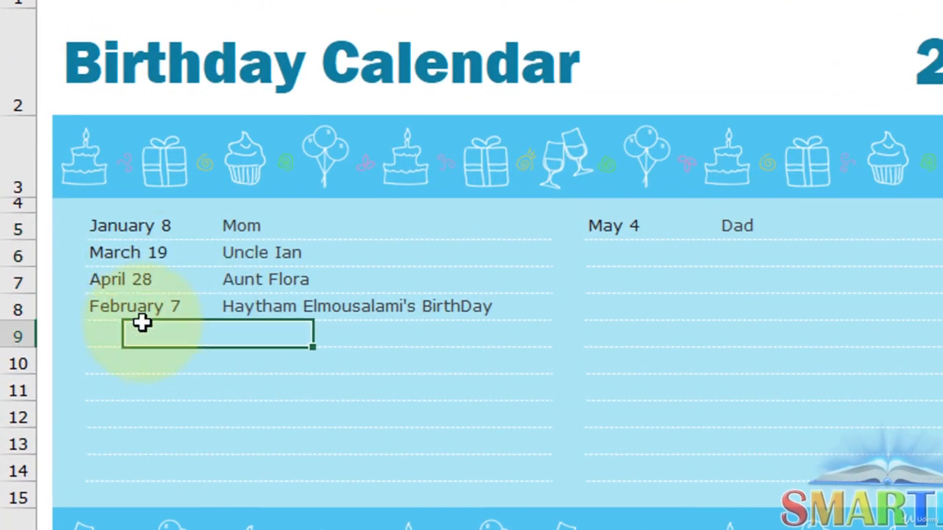
key(Up)
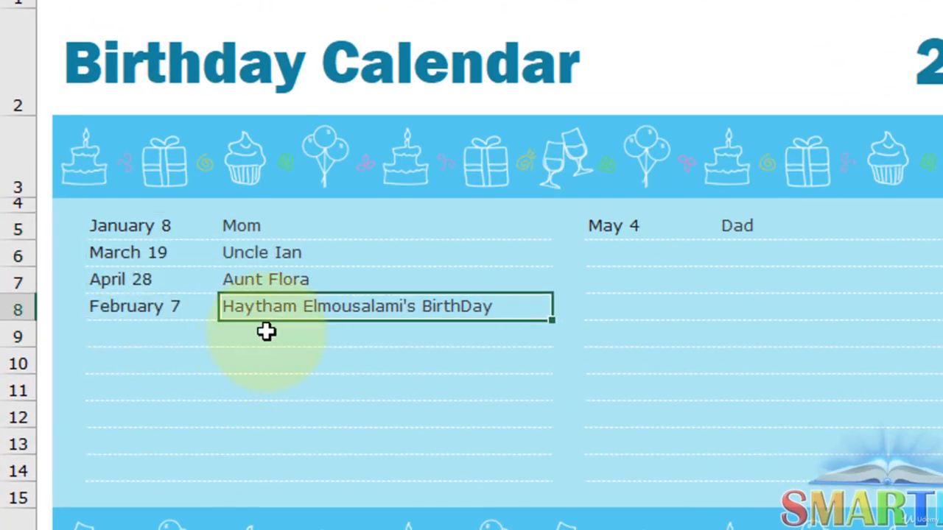
key(Left)
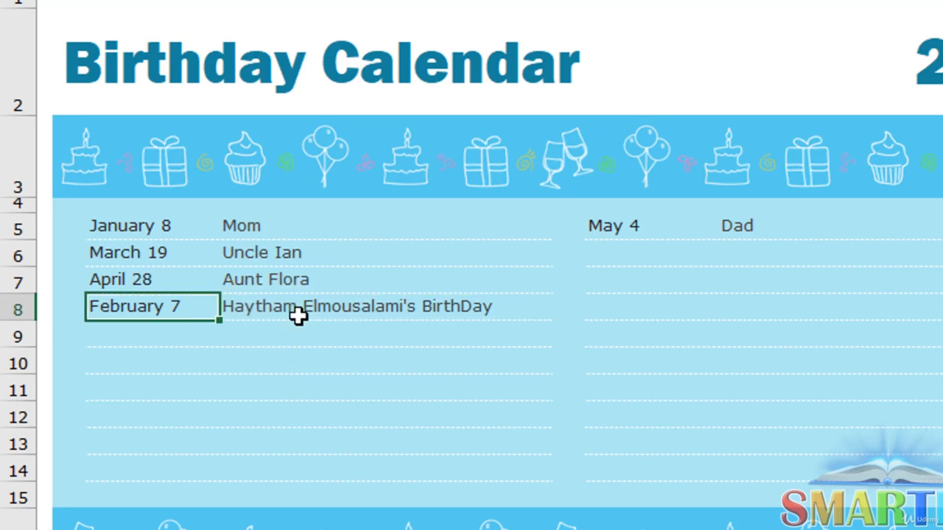
key(Right)
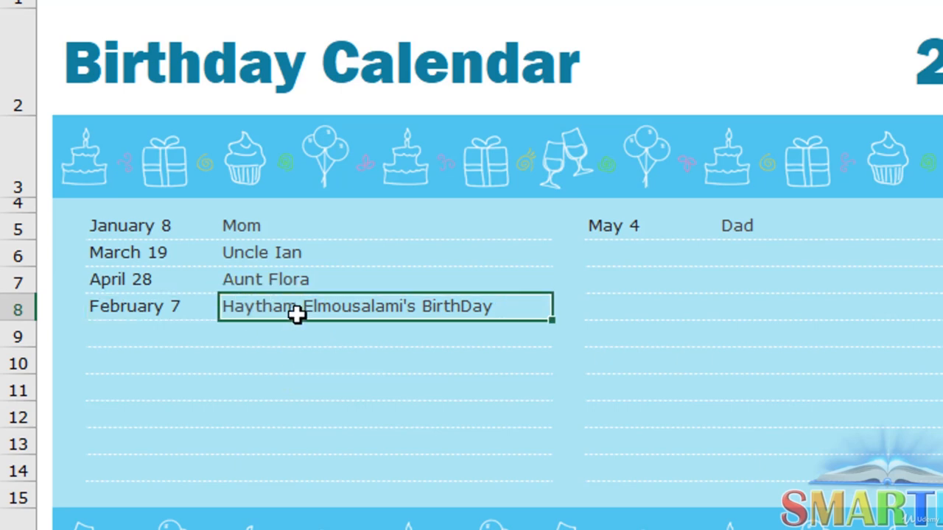
key(Left)
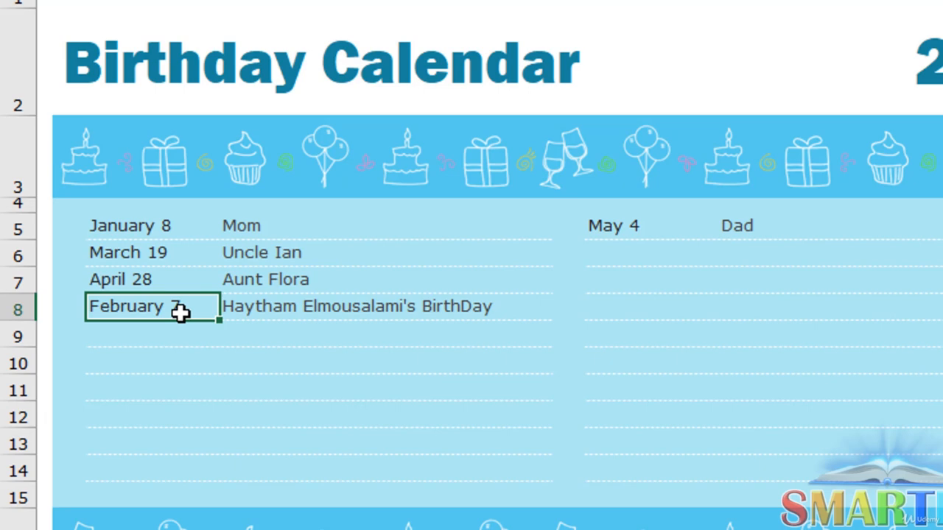
key(Tab)
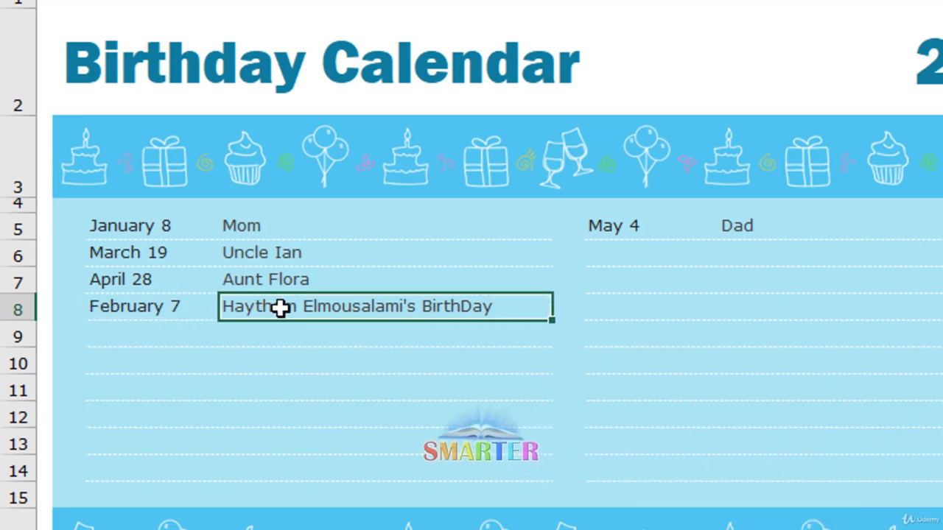
key(Down)
key(Left)
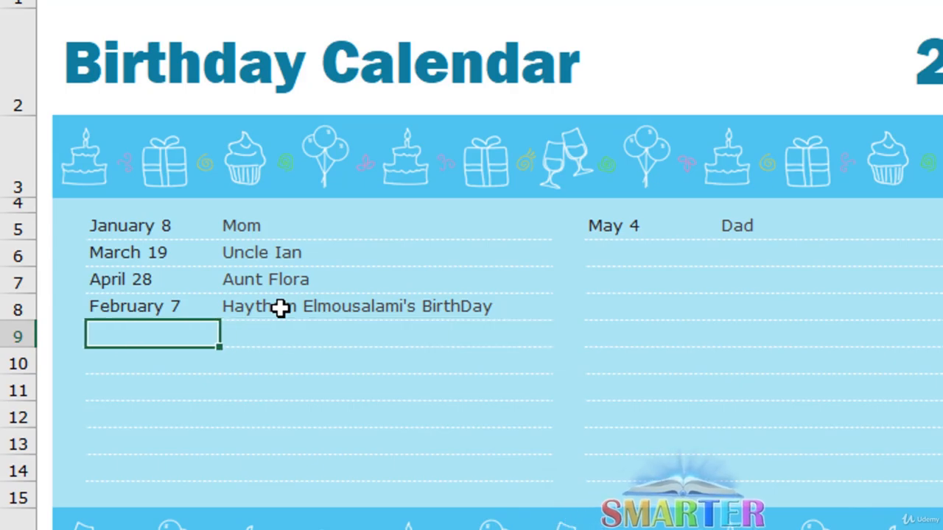
click(354, 426)
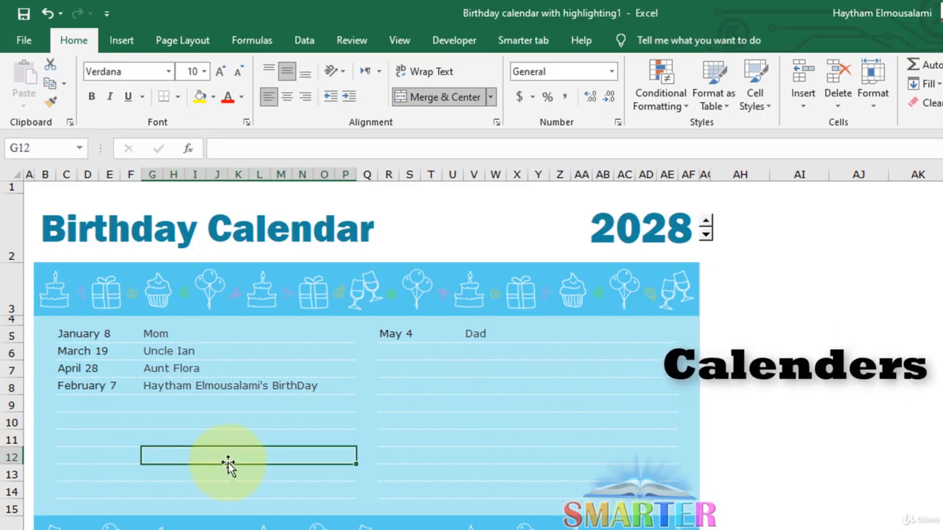
- Enter "Smarter academy's birthday" in cell G9, the first empty name cell of the birthday list
click(179, 406)
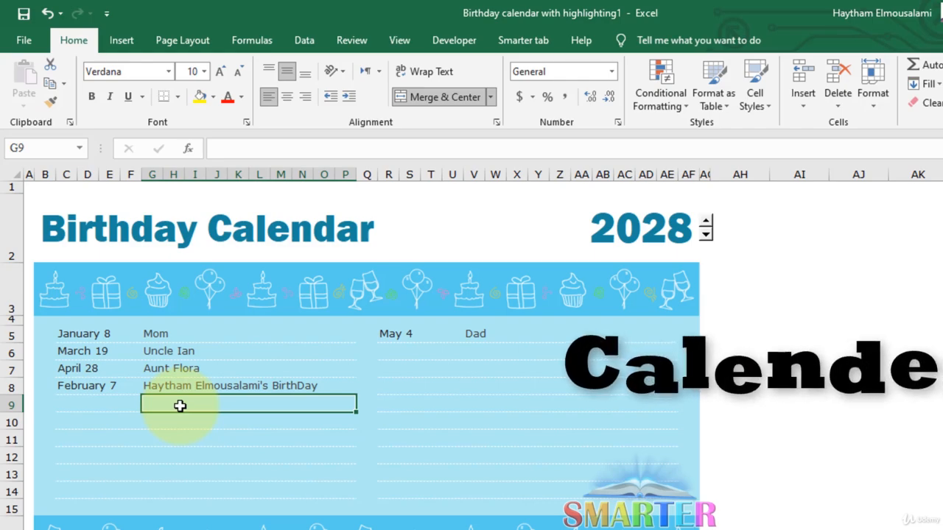
double_click(180, 406)
text(Smarter)
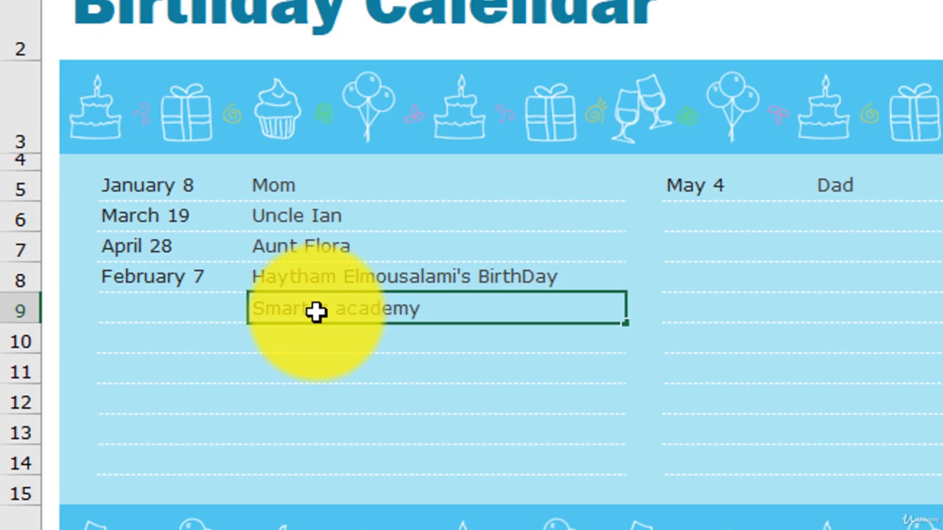
text(academy's )
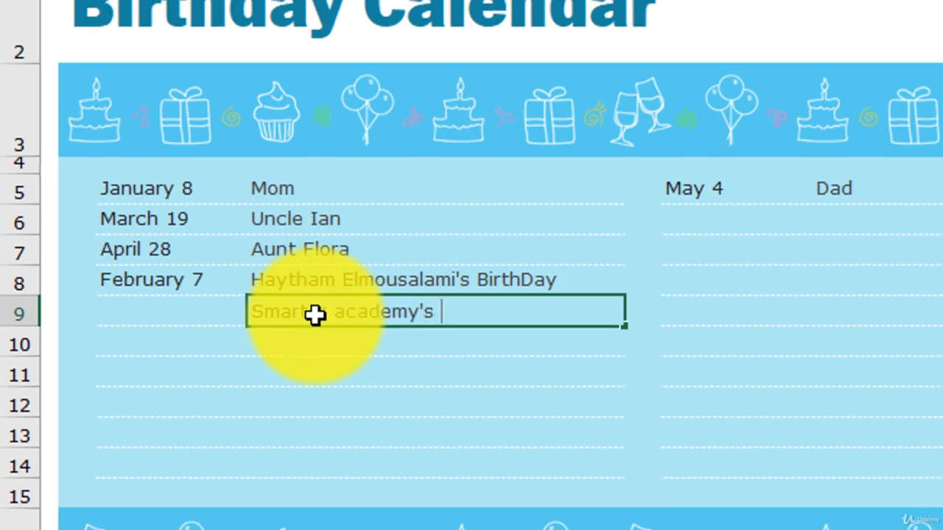
text(birthday)
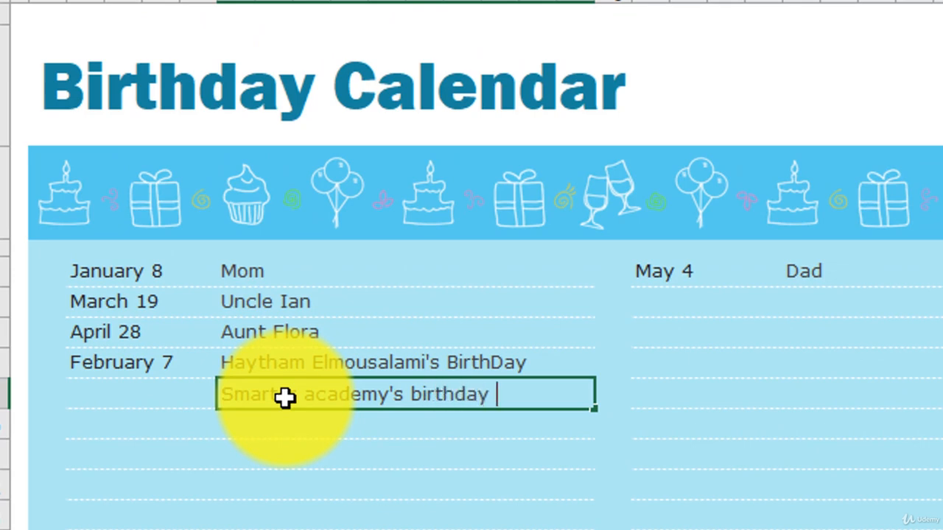
key(Return)
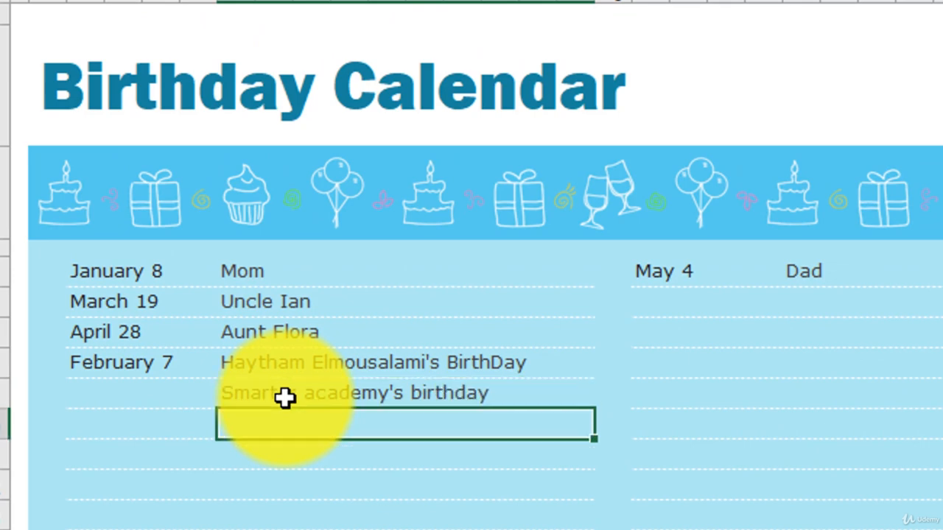
- Fill the row 8 date down into row 9 and change its month and day to 10/1
key(Up)
key(Left)
click(177, 364)
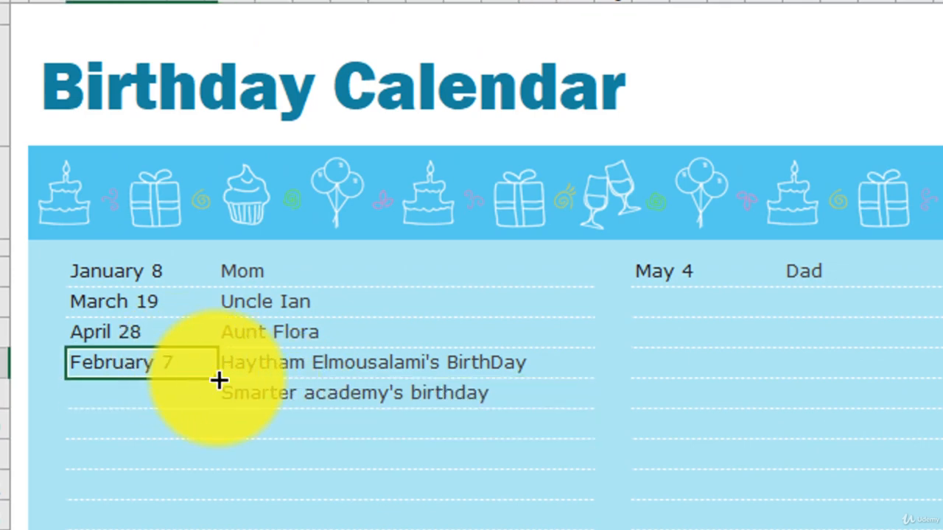
drag(218, 379, 187, 398)
text(2/8/1991)
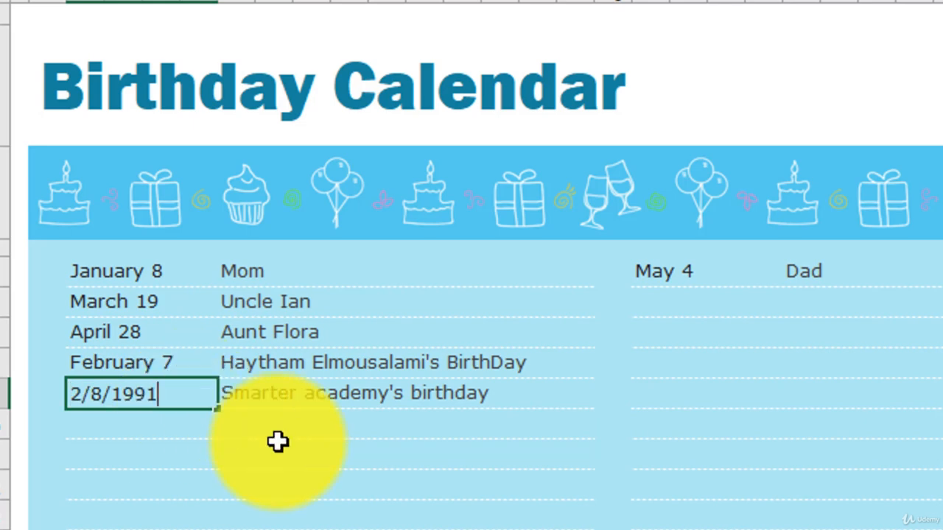
drag(81, 399, 55, 400)
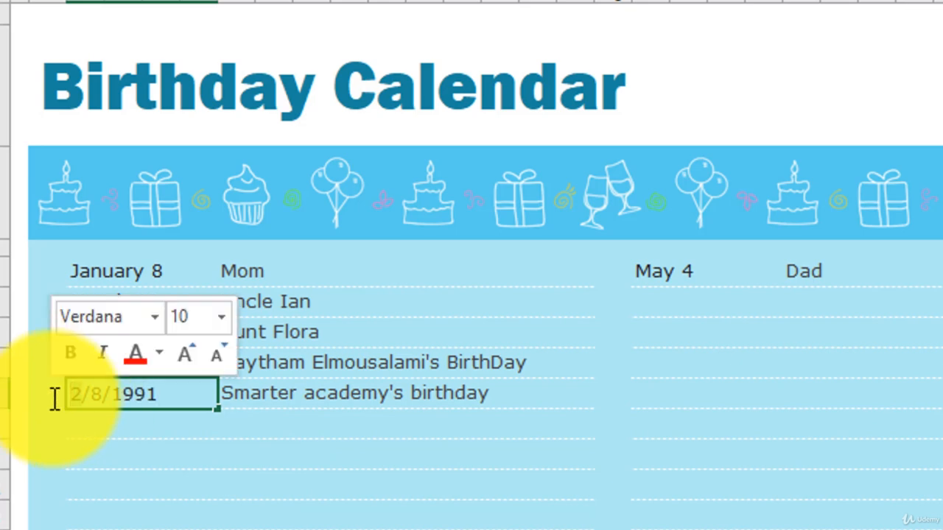
text(10)
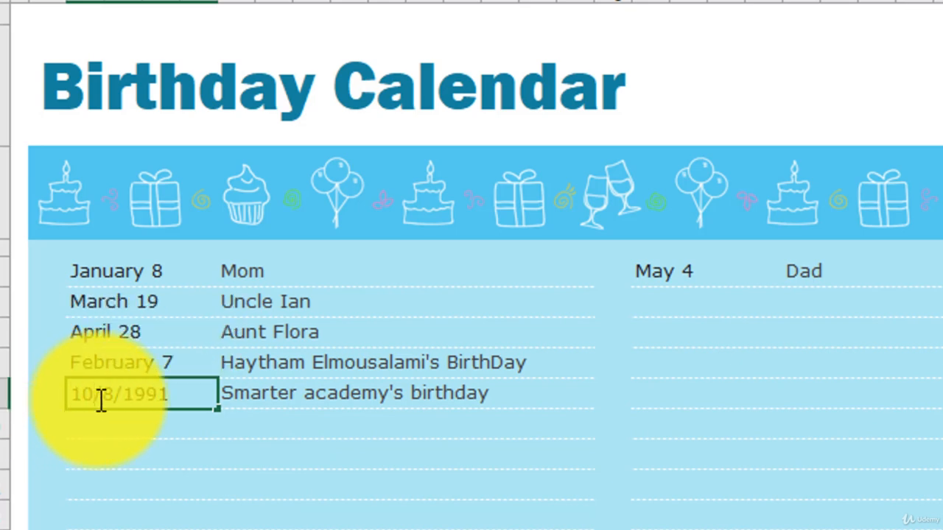
drag(101, 401, 111, 398)
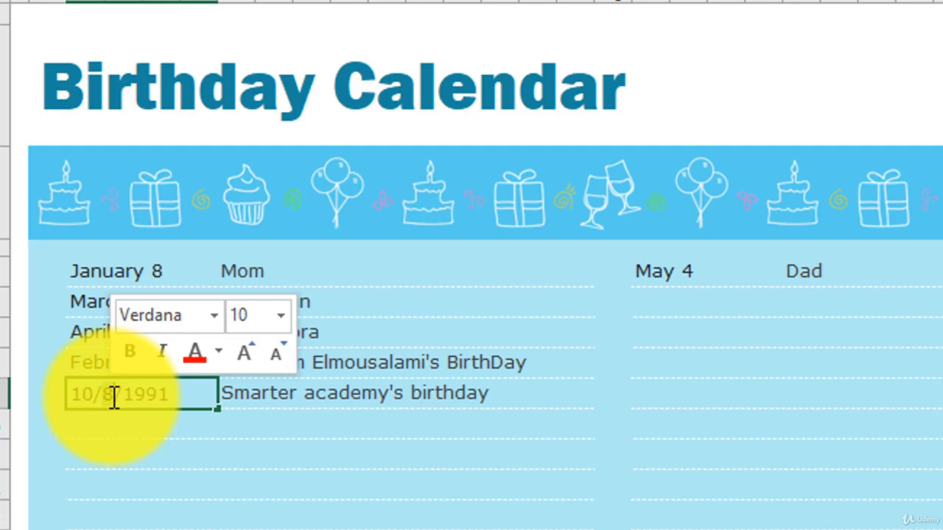
text(1)
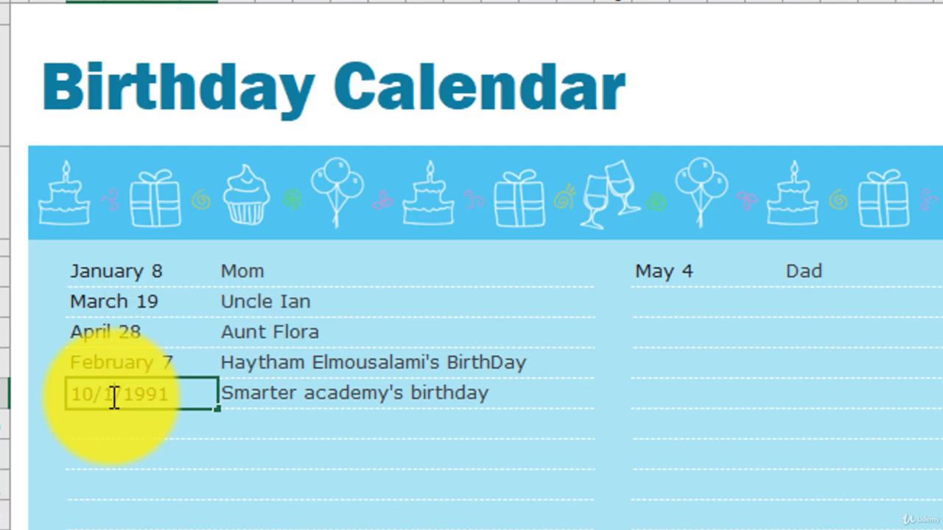
key(Return)
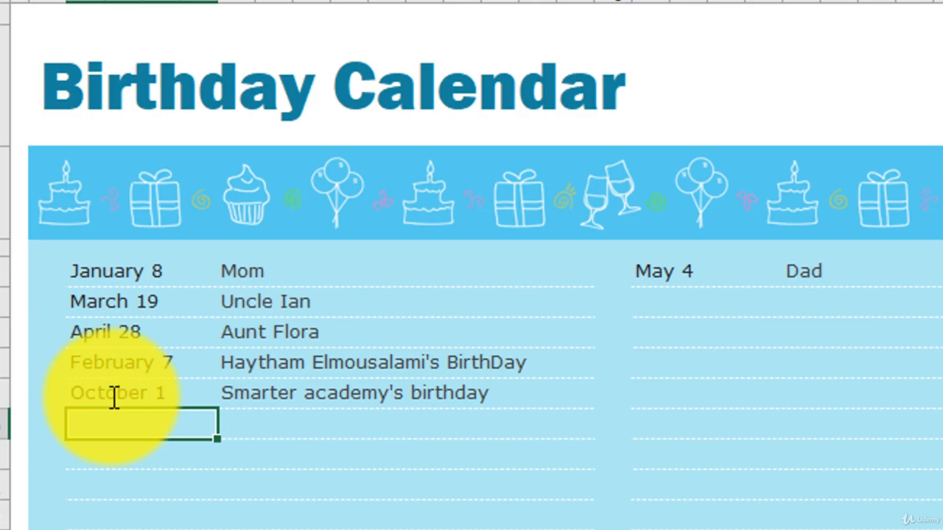
- Inspect the October month grid for the highlighting of the new birthday on day 1
scroll(623, 415, down, 8)
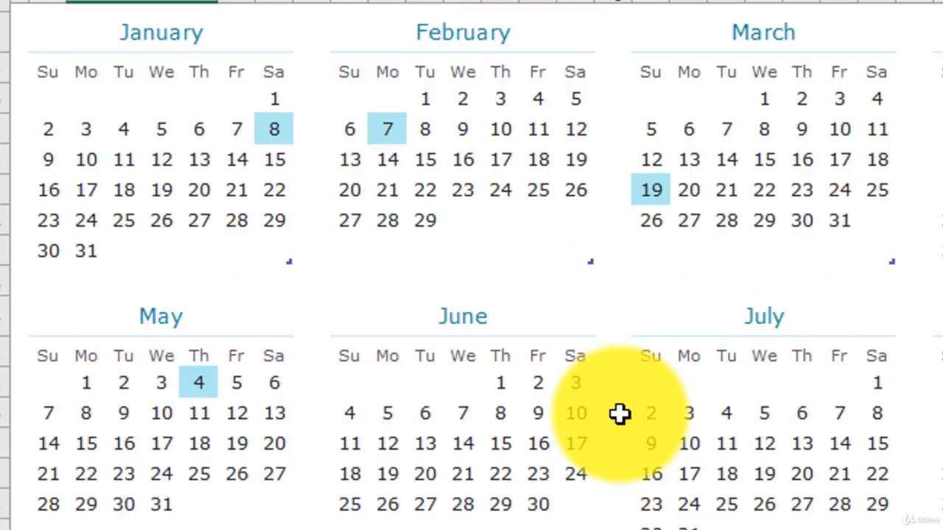
scroll(619, 414, down, 2)
click(346, 524)
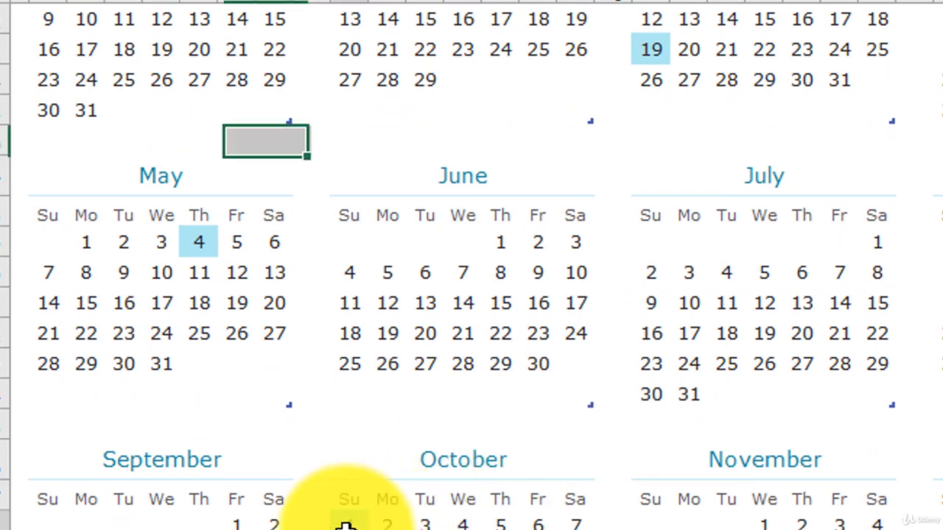
scroll(612, 519, down, 1)
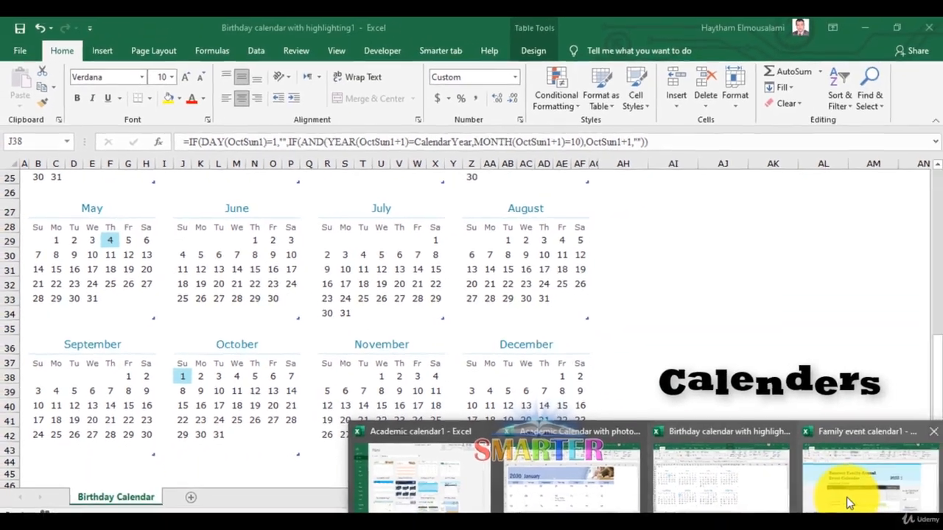
- Switch to the Family event calendar1 workbook and set its calendar year to 2030
click(847, 497)
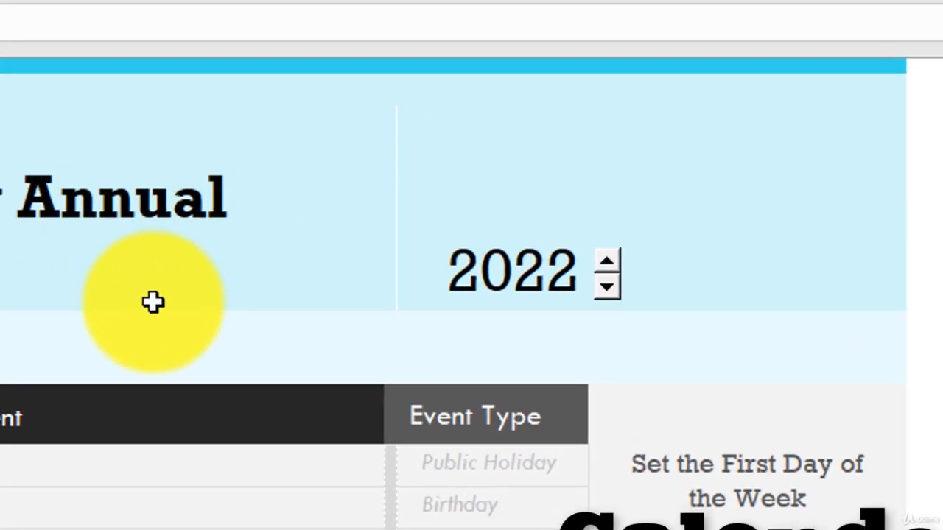
click(607, 265)
click(607, 265)
click(607, 265)
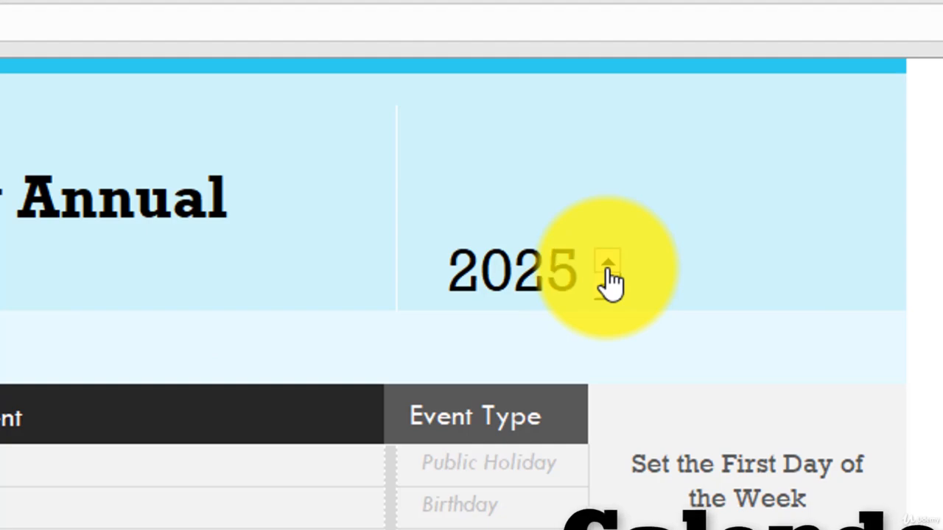
click(607, 265)
click(607, 266)
click(606, 265)
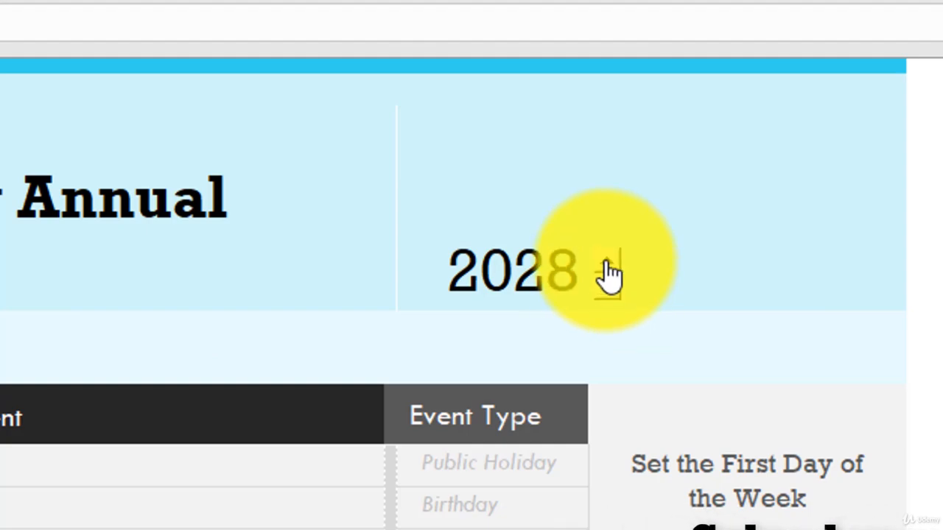
click(607, 265)
click(607, 265)
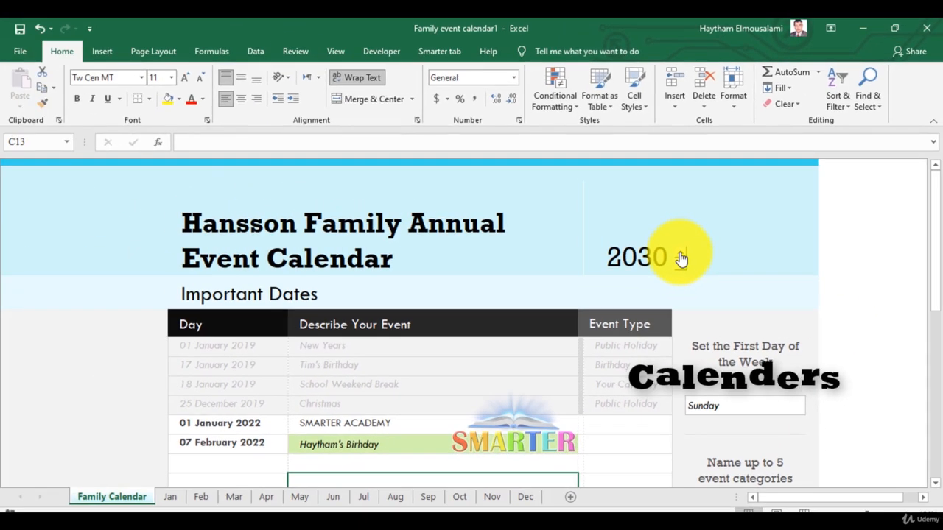
- Enter "Smarter Academy' Birthday" as the event description in cell C12, the first empty row of the Important Dates list
scroll(456, 361, down, 2)
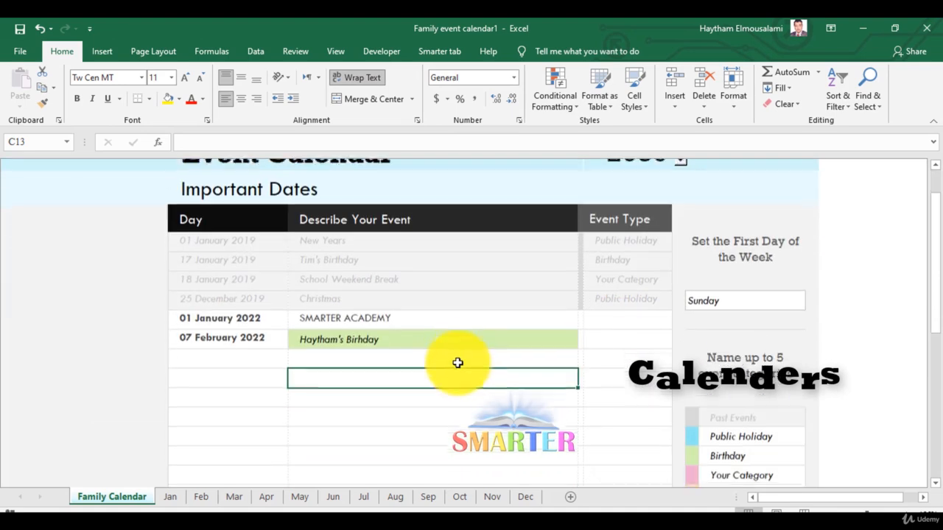
click(274, 347)
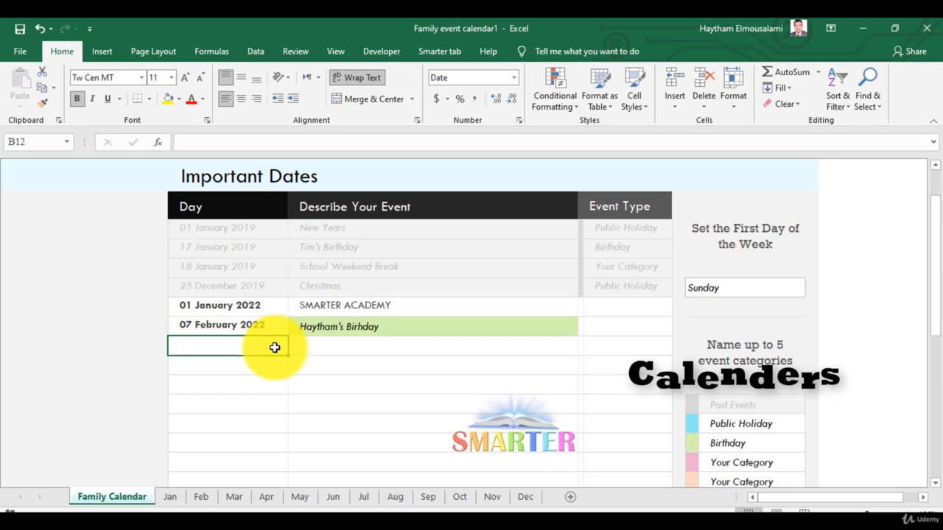
key(Tab)
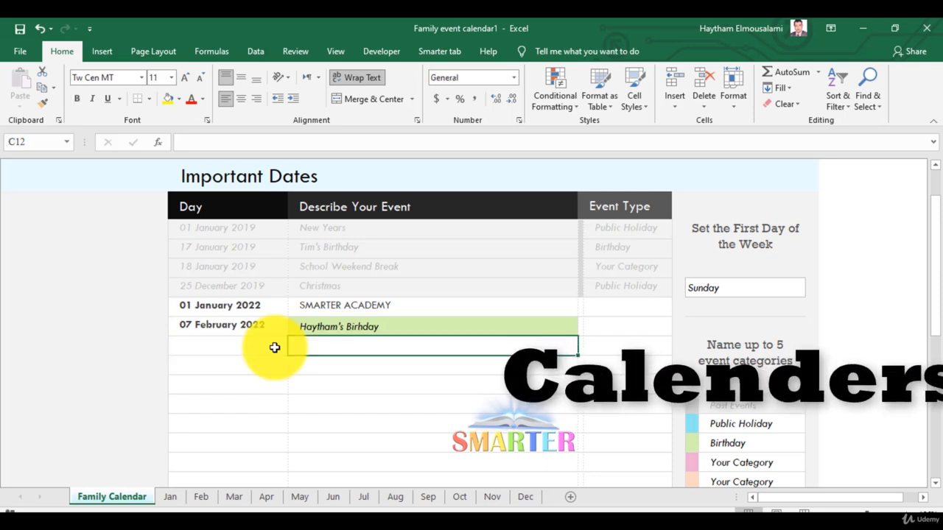
text(Sma)
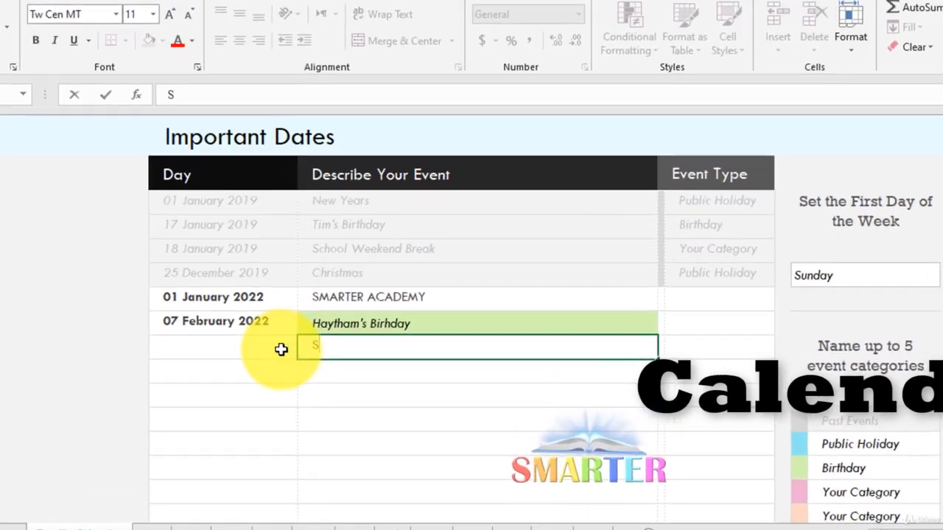
text(rter A)
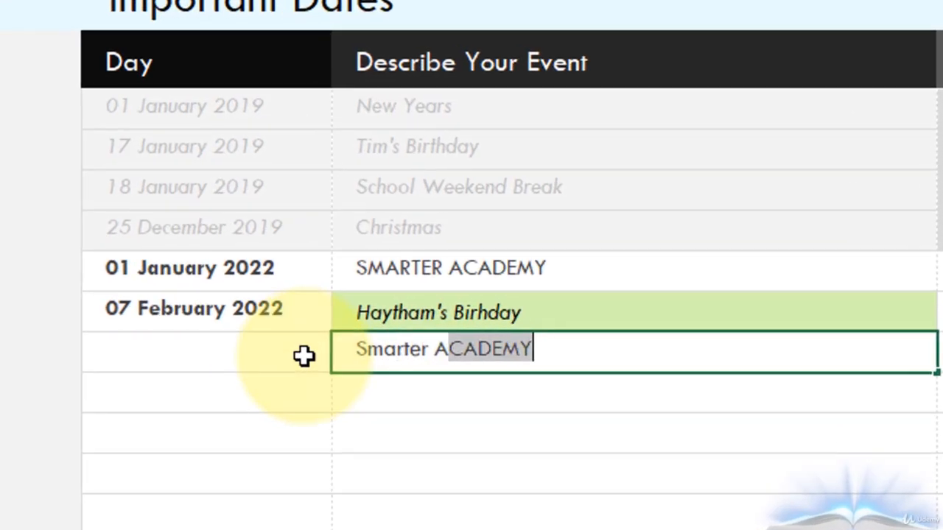
text(cademy )
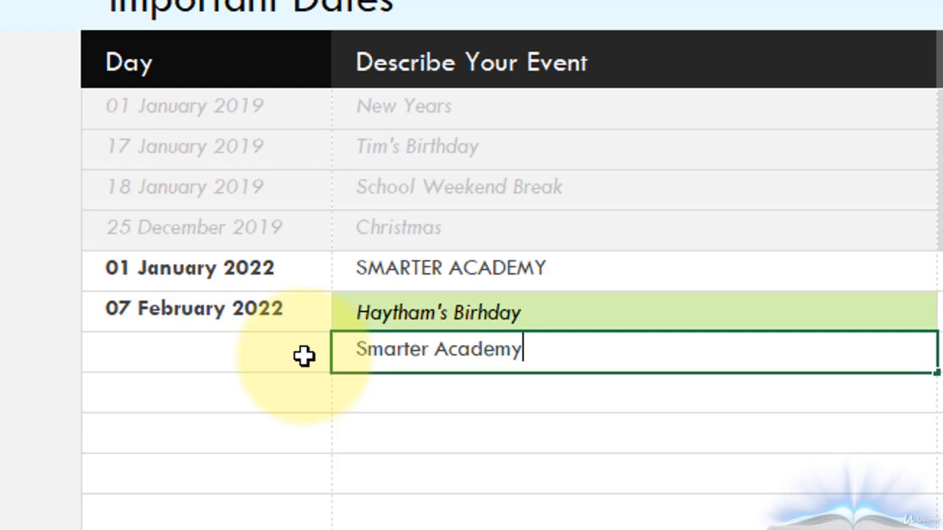
text(' Birth)
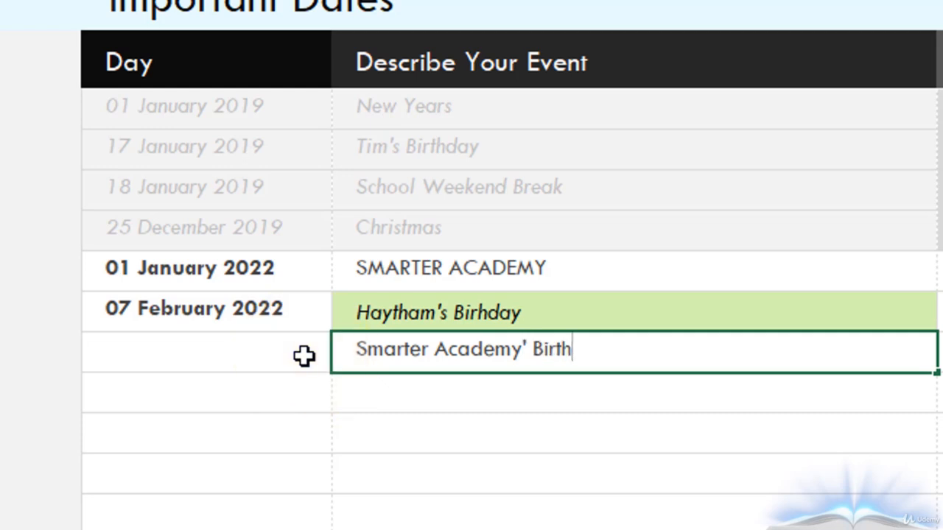
text(day)
key(Return)
- Enter the date 10/1/2022 in the Day cell B12 beside the new event
click(305, 356)
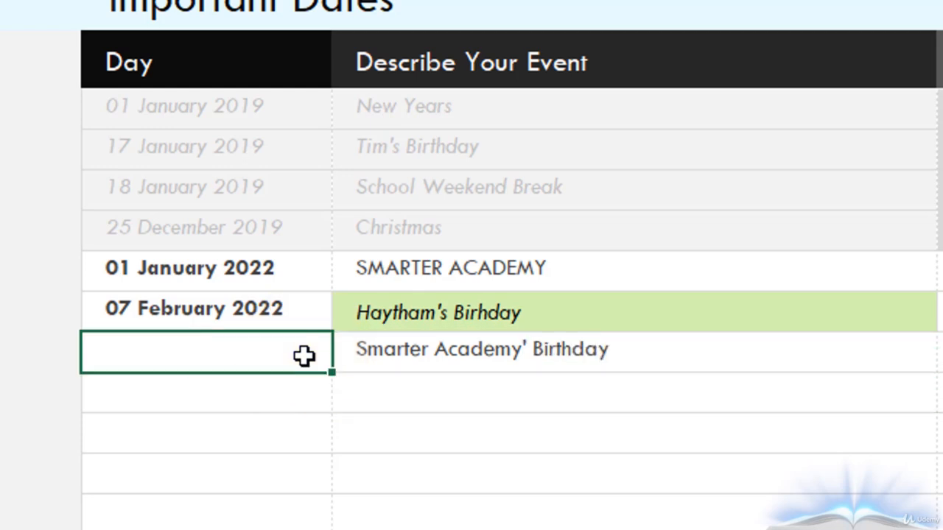
text(2/8/2022)
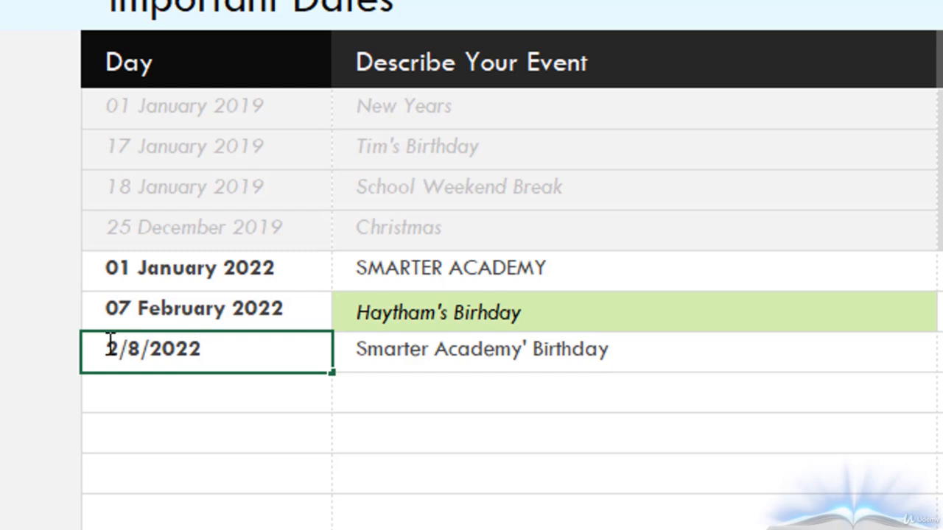
drag(112, 345, 118, 346)
text(10)
drag(141, 348, 151, 348)
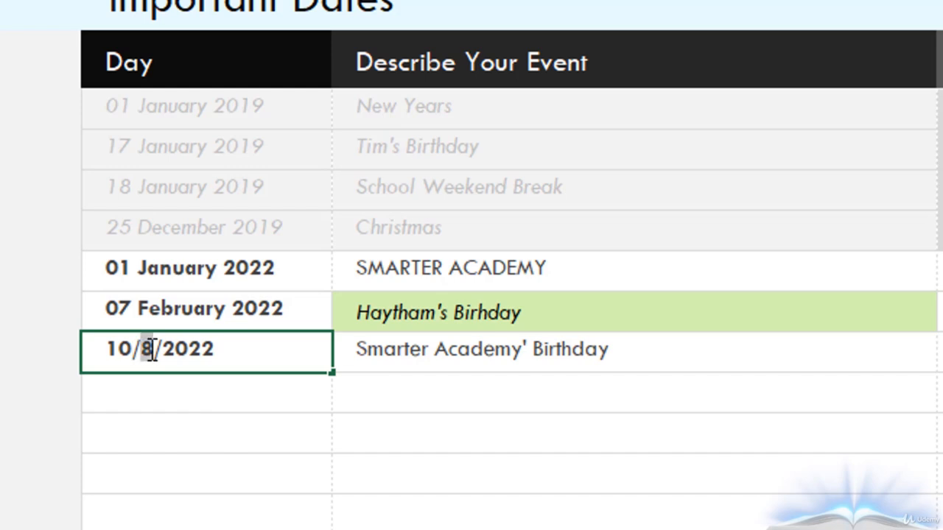
text(1)
key(Return)
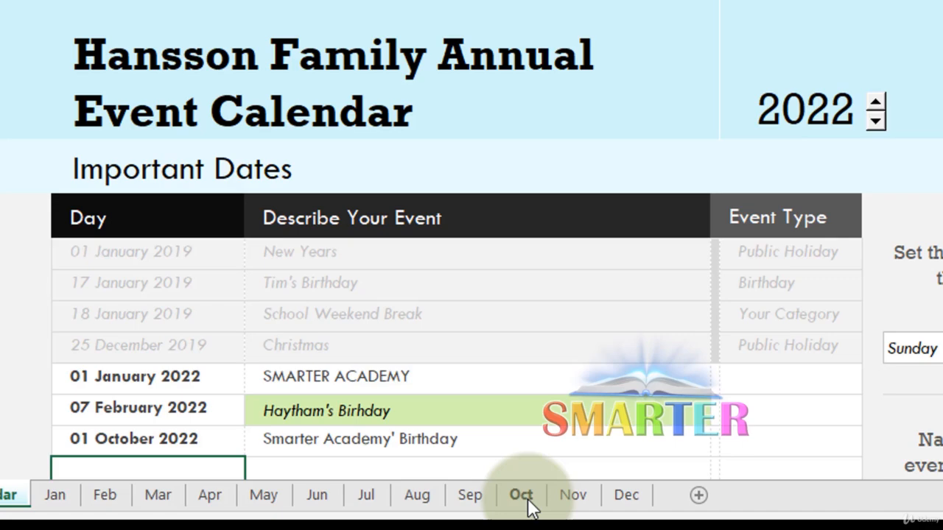
- Check the October 2022 sheet for the new event on day 1, and browse the other month sheets from January through August
click(461, 500)
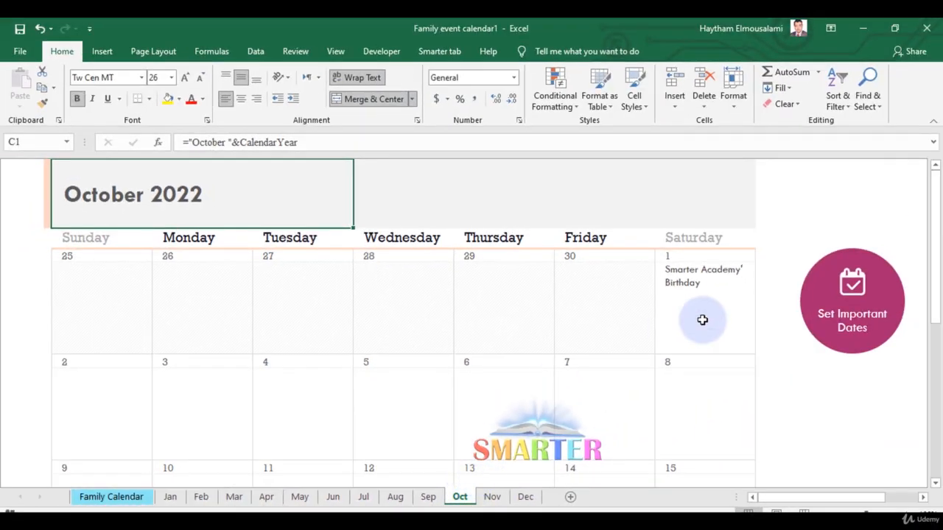
click(707, 313)
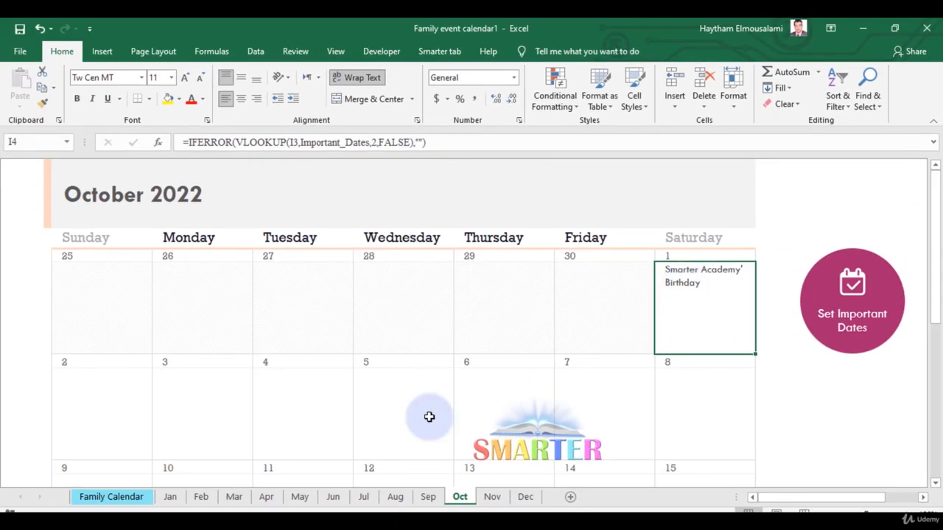
click(170, 497)
click(190, 499)
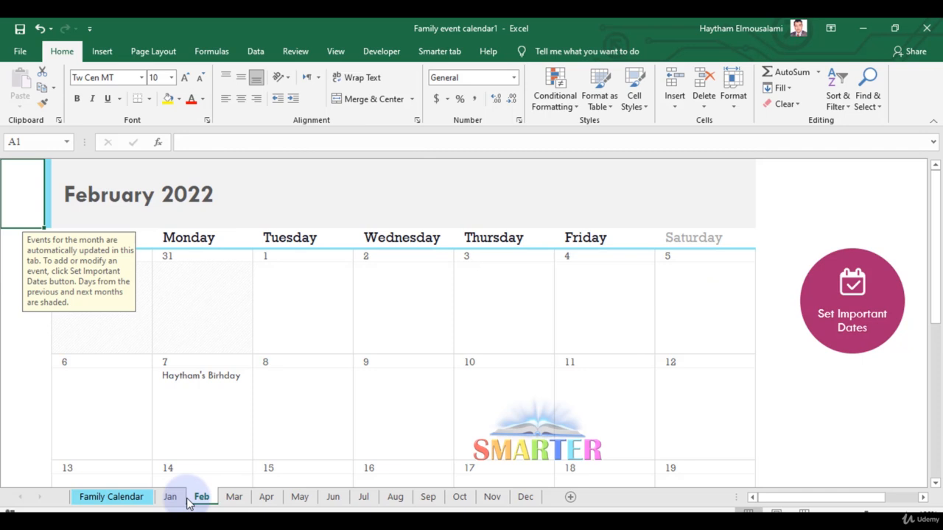
click(233, 498)
click(266, 498)
click(300, 499)
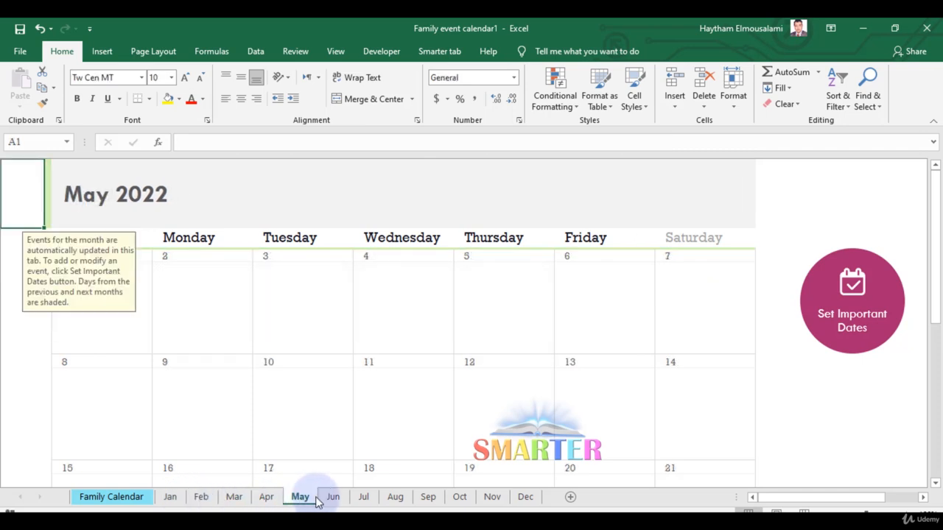
click(335, 499)
click(383, 499)
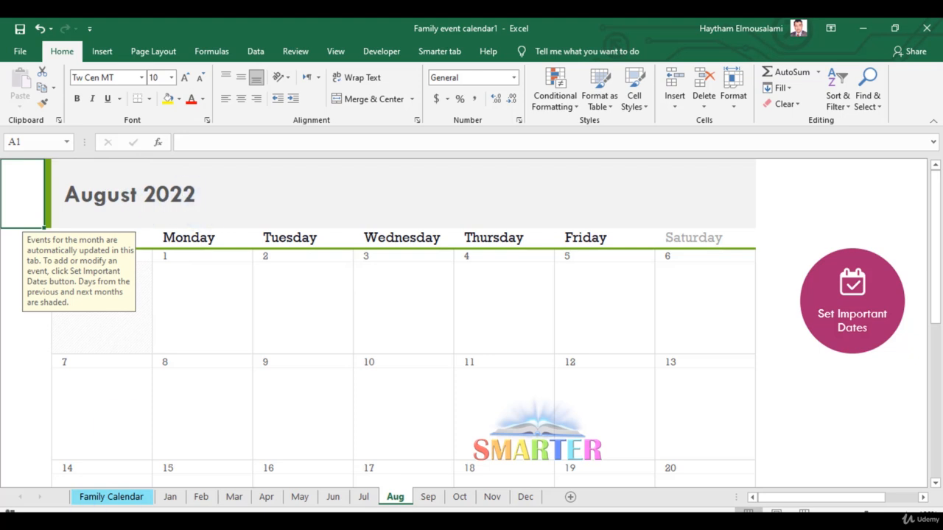
click(119, 500)
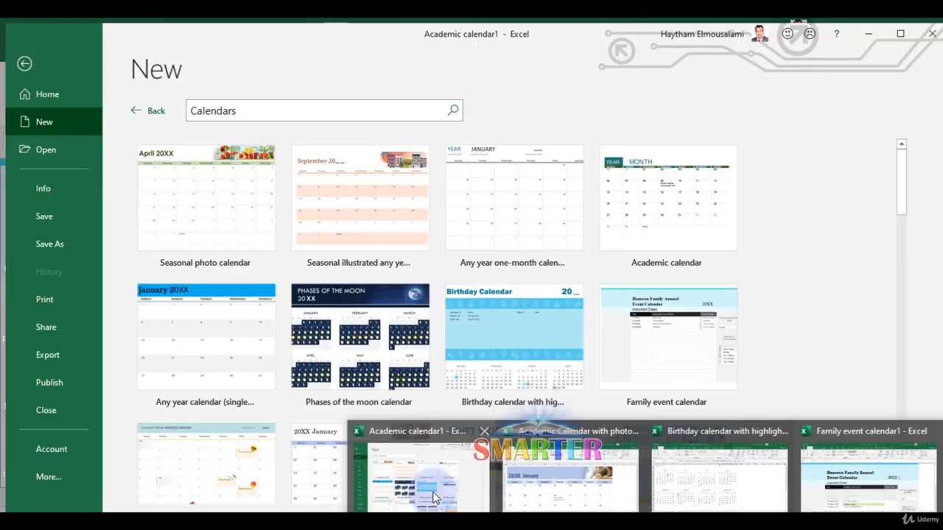
- Switch to the Academic calendar1 workbook and leave its template gallery for the calendar sheet, selecting cell F4
click(433, 498)
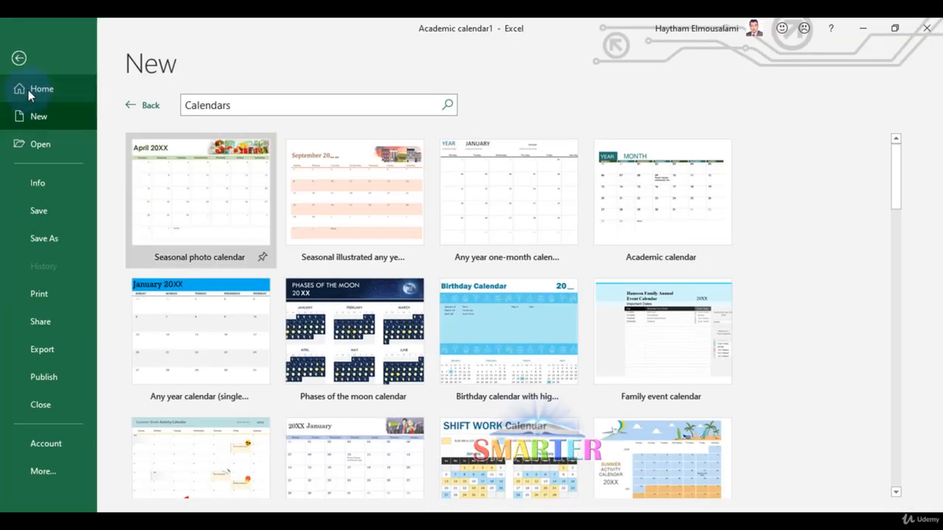
click(16, 67)
click(430, 296)
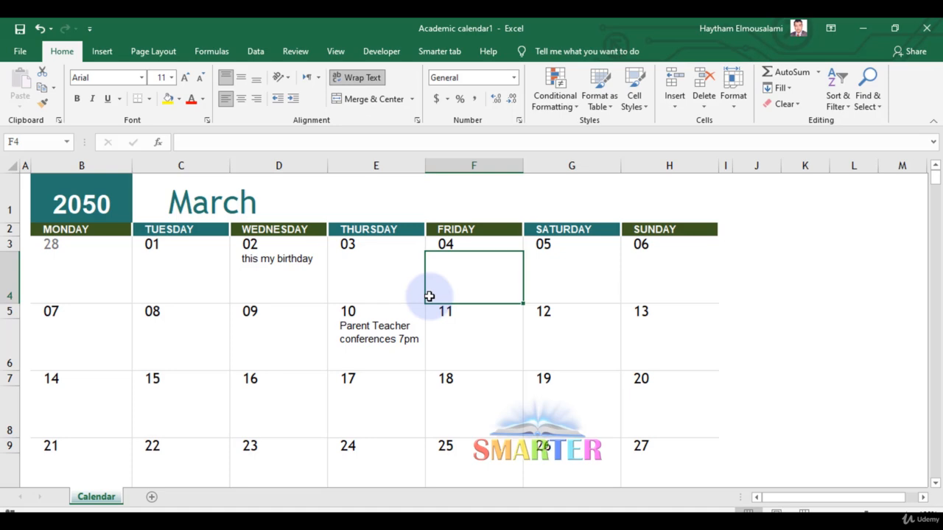
- Set the academic calendar's year in cell B1 to 2051
click(80, 199)
double_click(79, 207)
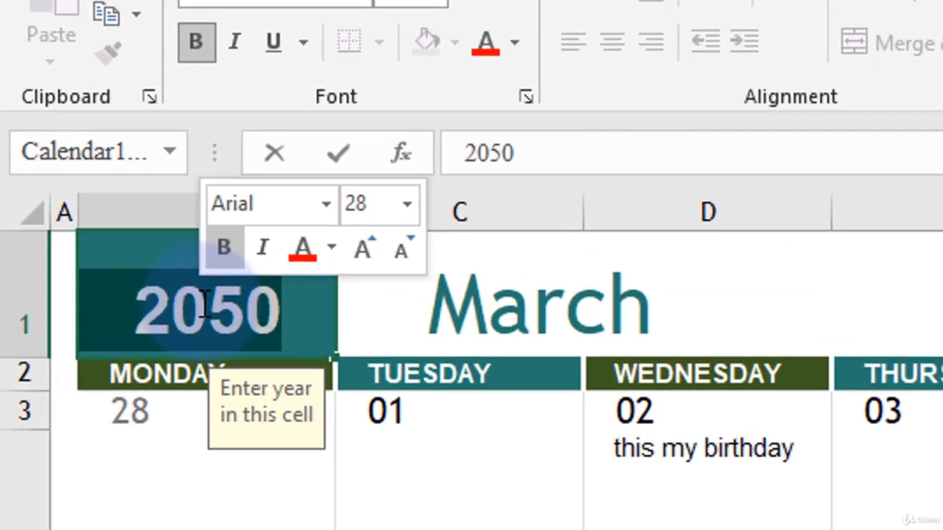
text(20)
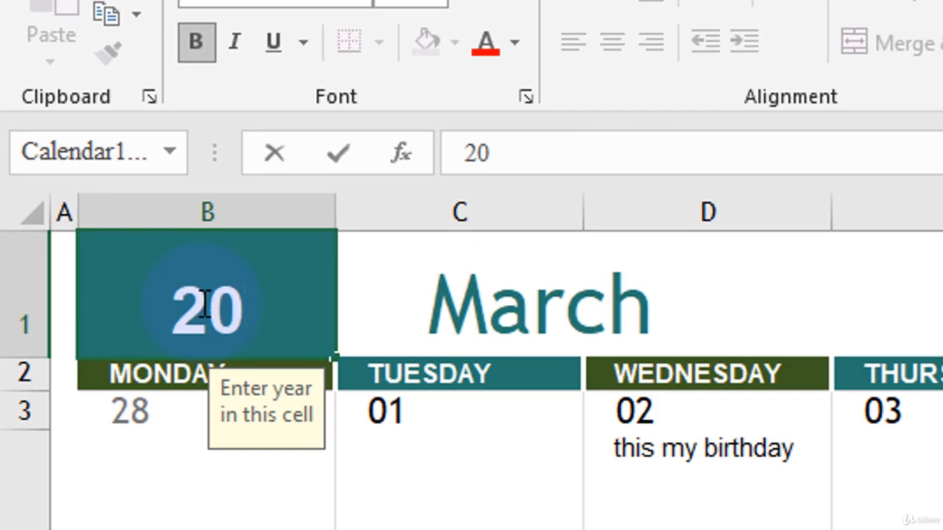
text(5)
text(1)
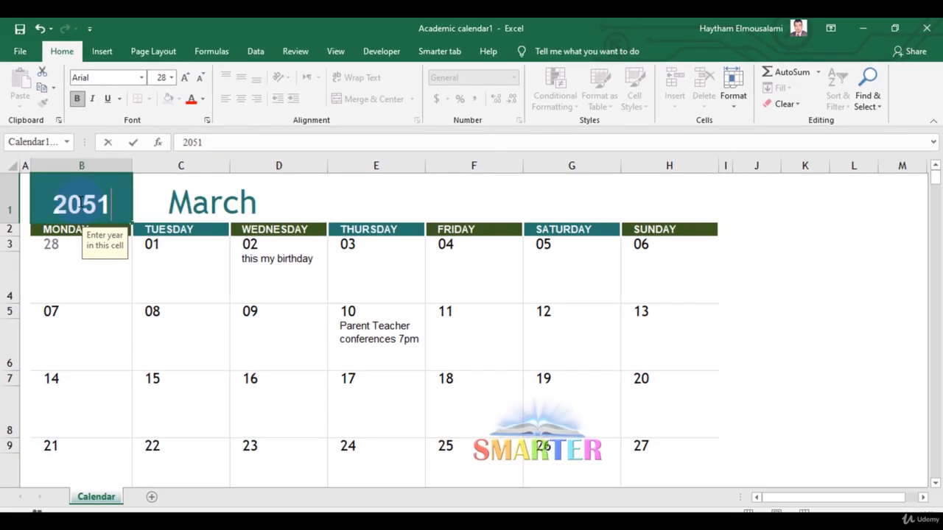
key(Return)
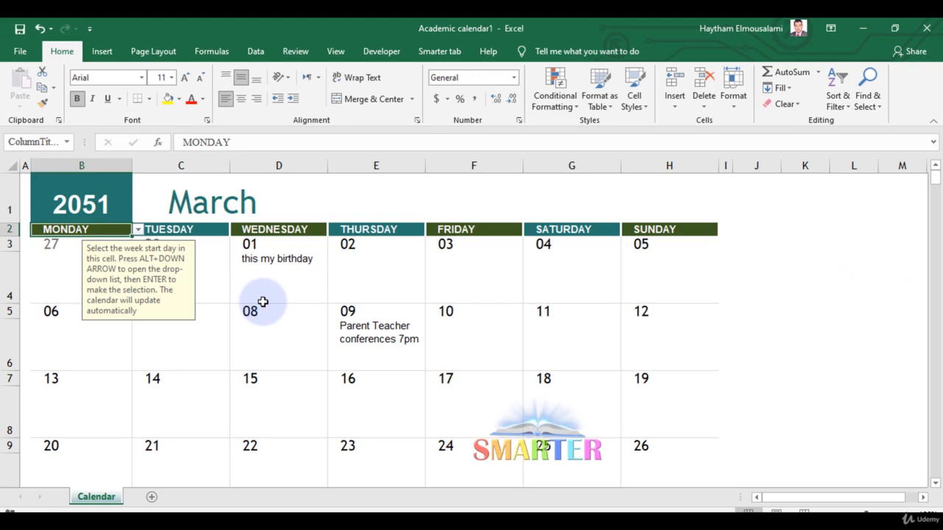
- Set the academic calendar's year in cell B1 to 2080
click(84, 208)
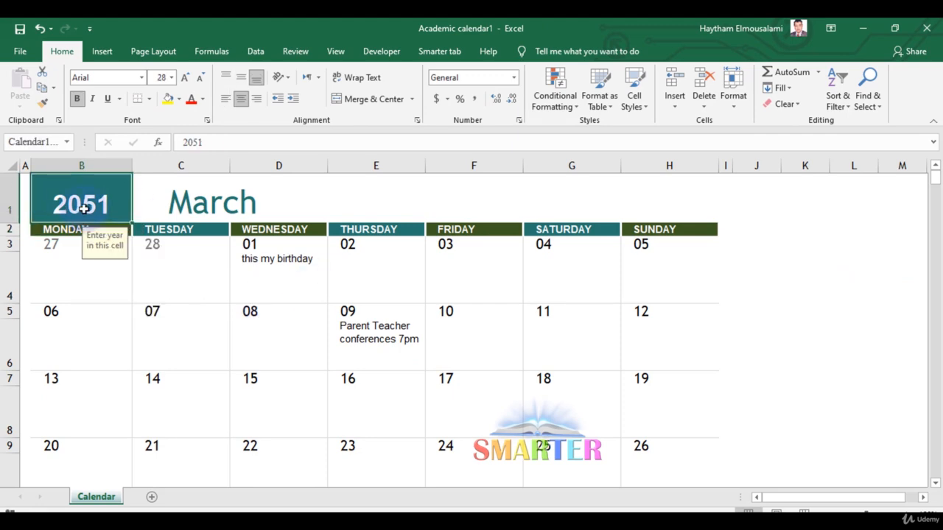
text(20)
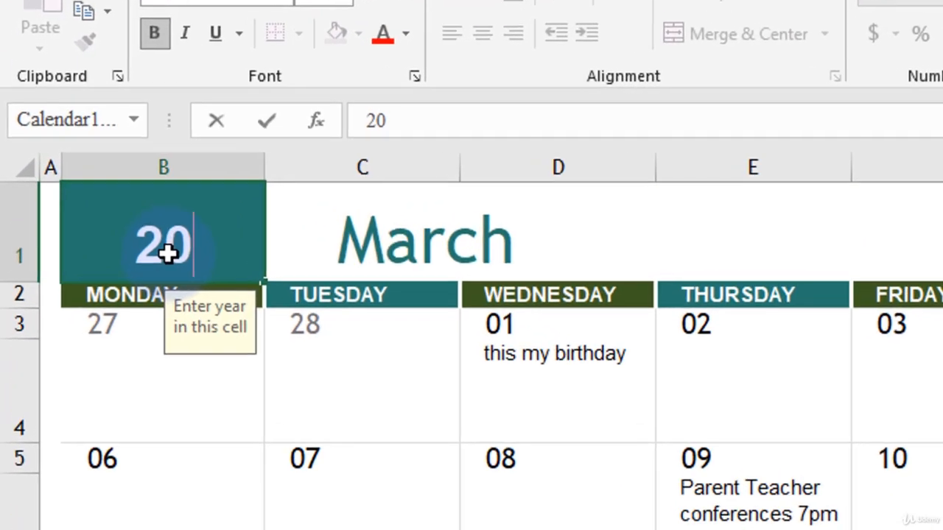
text(80)
key(Return)
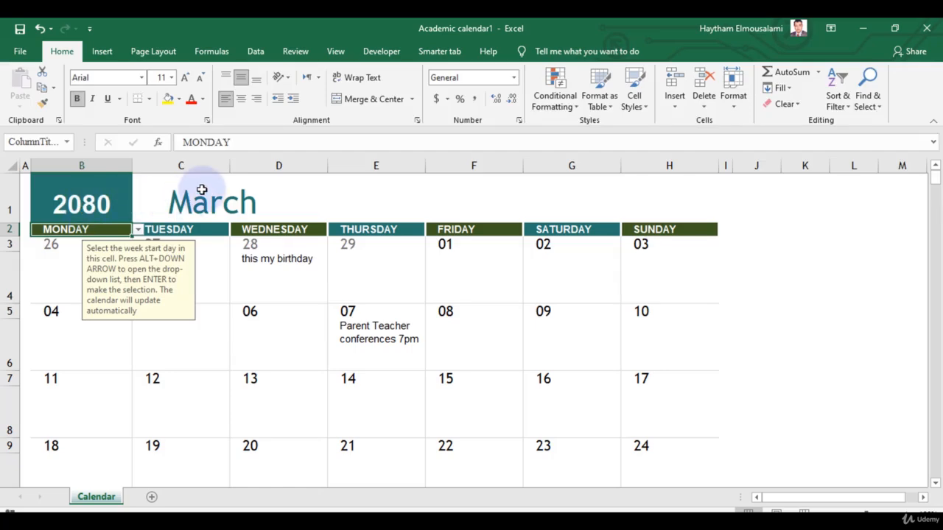
- Try January, February and March in turn as the academic calendar's start month
click(193, 193)
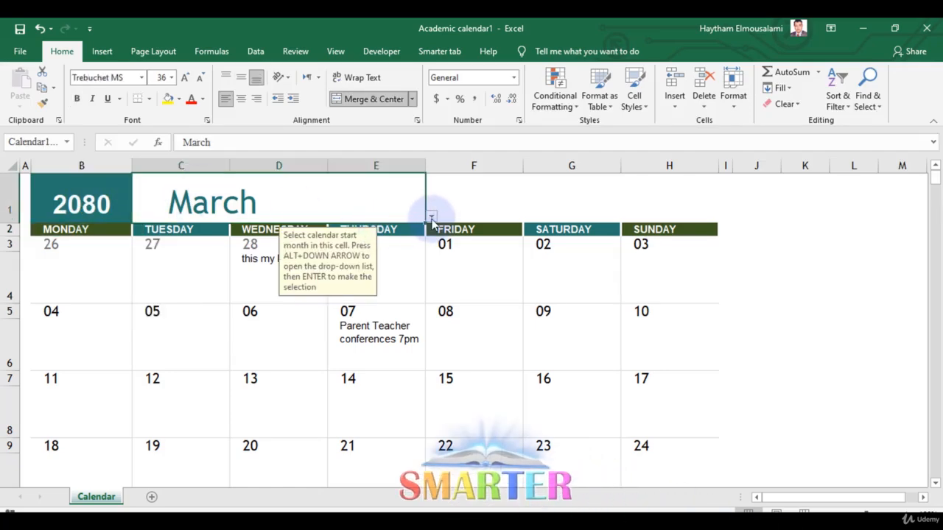
click(431, 218)
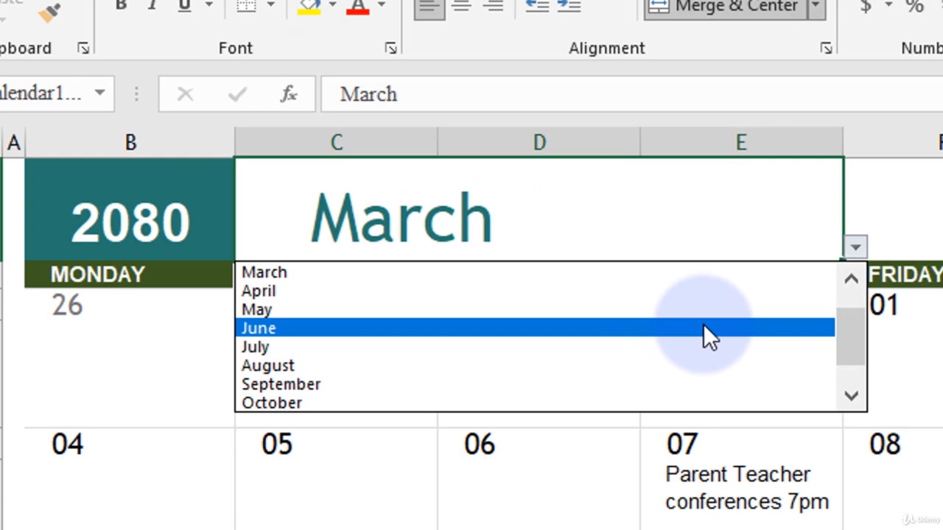
drag(845, 338, 855, 265)
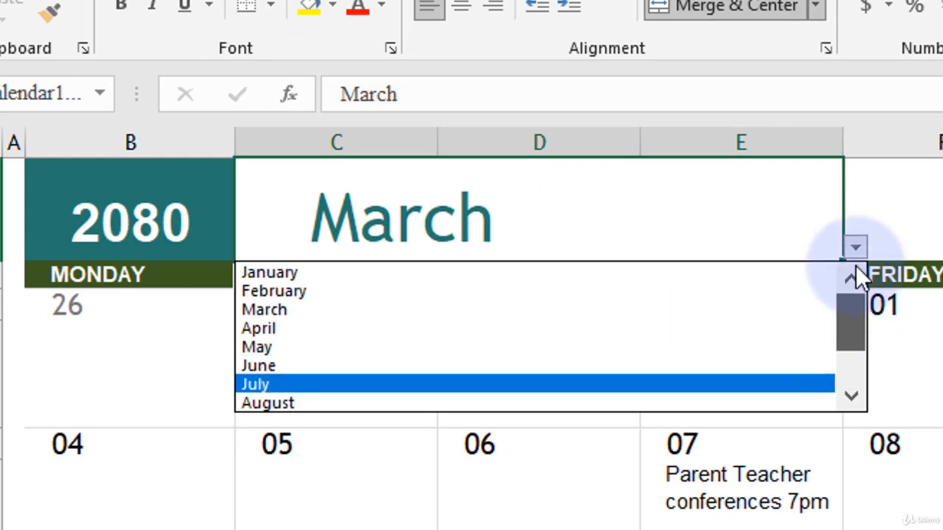
click(403, 270)
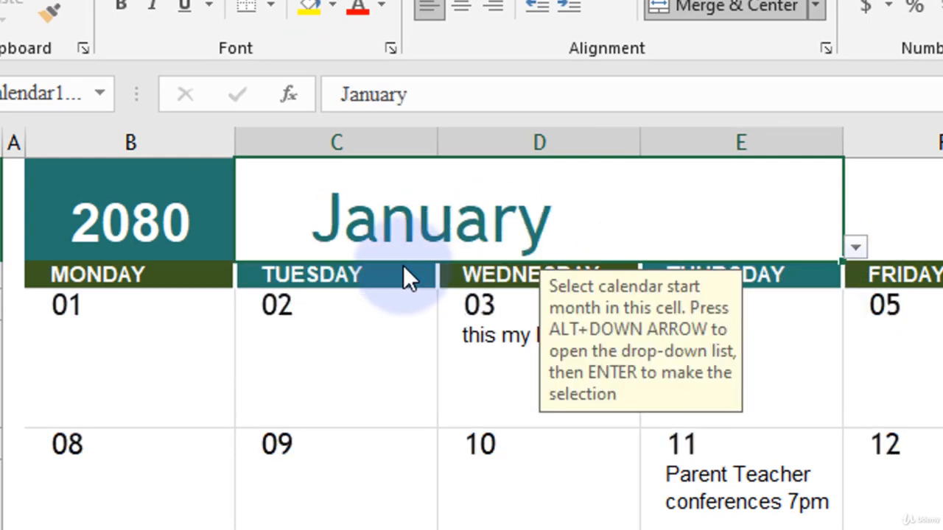
click(854, 246)
click(493, 292)
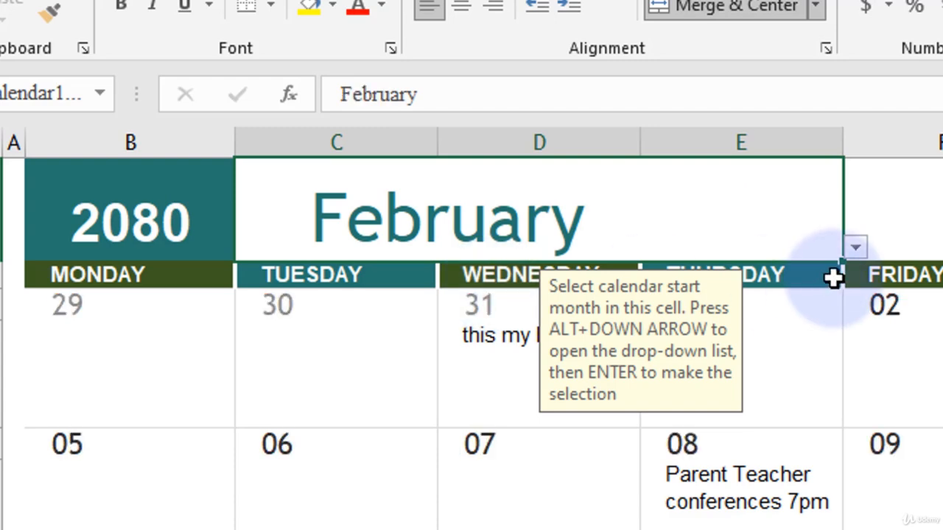
click(854, 246)
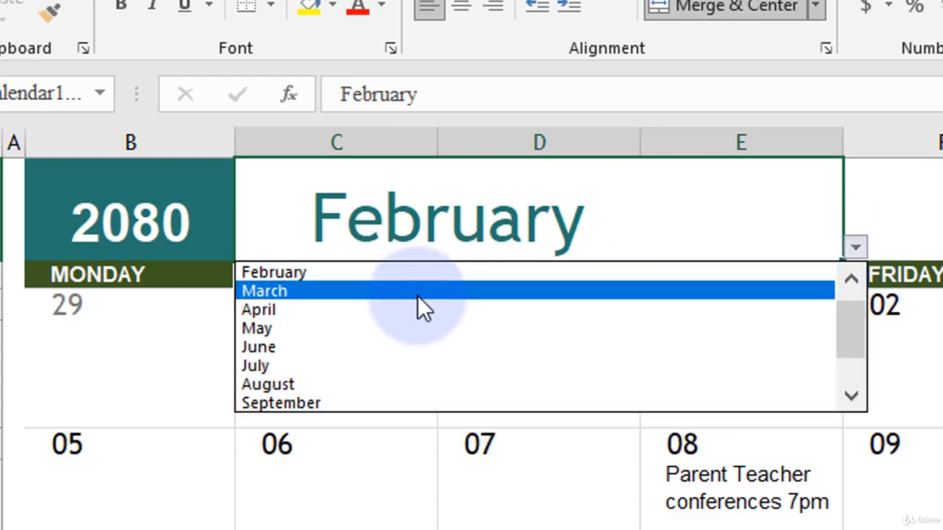
click(417, 295)
- Set the academic calendar's start month to April and select cell F6 below day 12
click(856, 247)
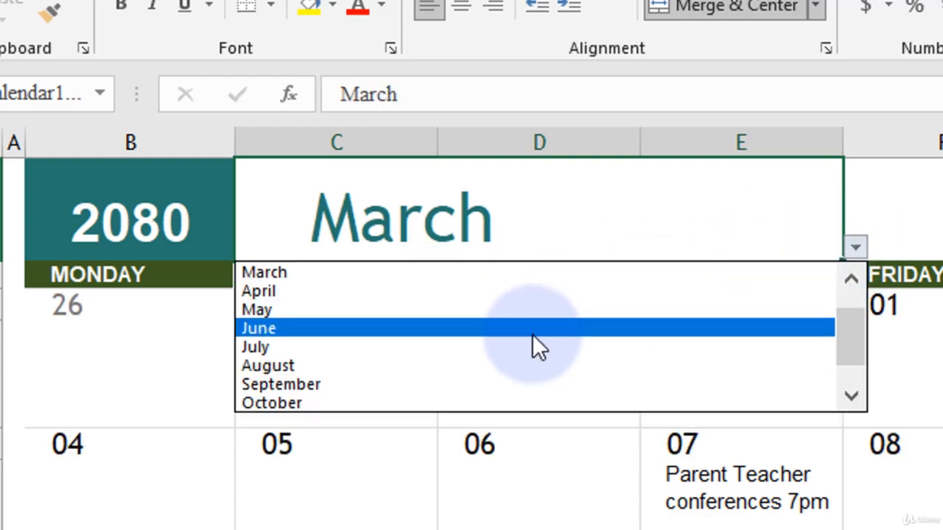
click(539, 295)
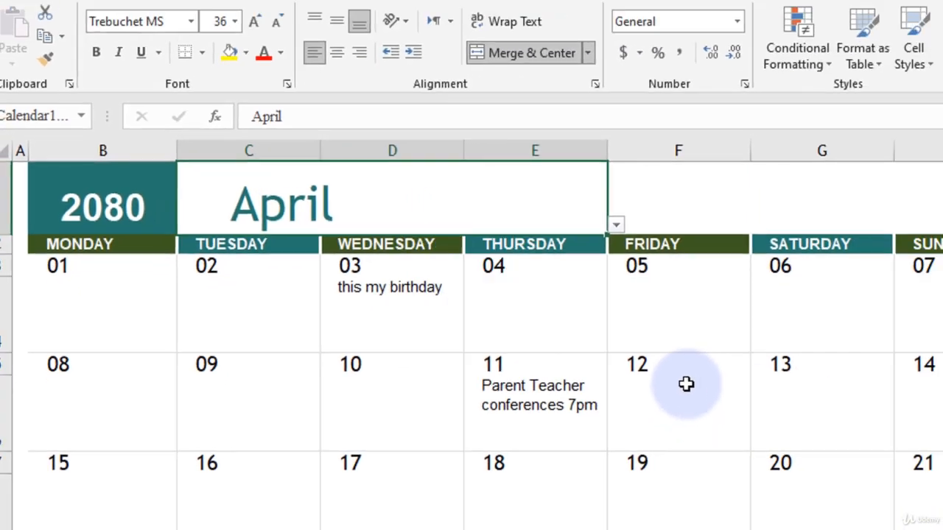
click(478, 316)
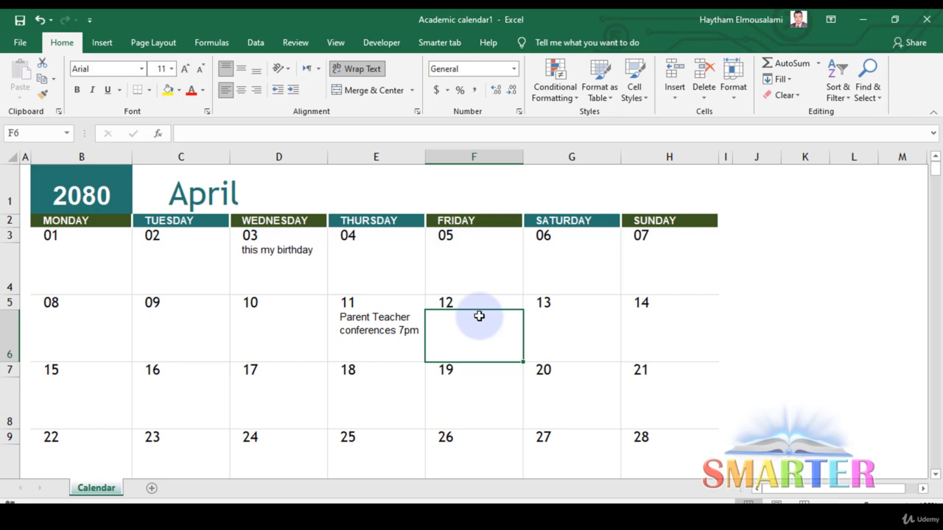
- Enter fadfafafadf, fasfasfas, fafasfasfa and asfasfa in the April cells below days 02, 04, 05 and 06
double_click(190, 281)
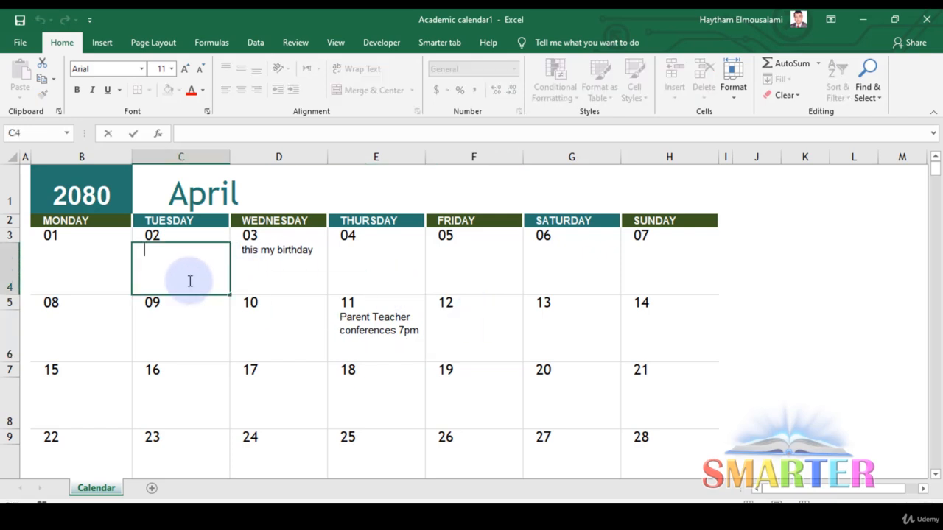
text(fadfafafadf)
click(418, 274)
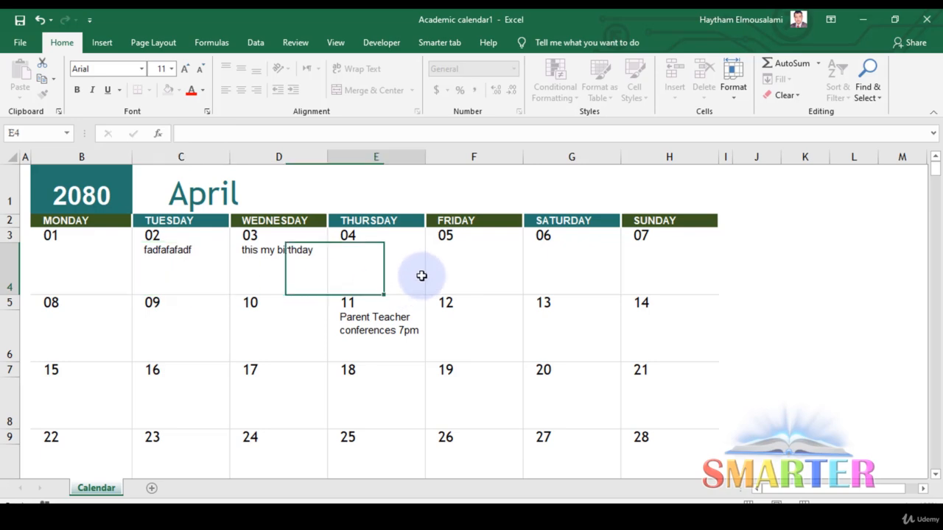
text(fasfasfas)
click(467, 272)
text(fafasfas)
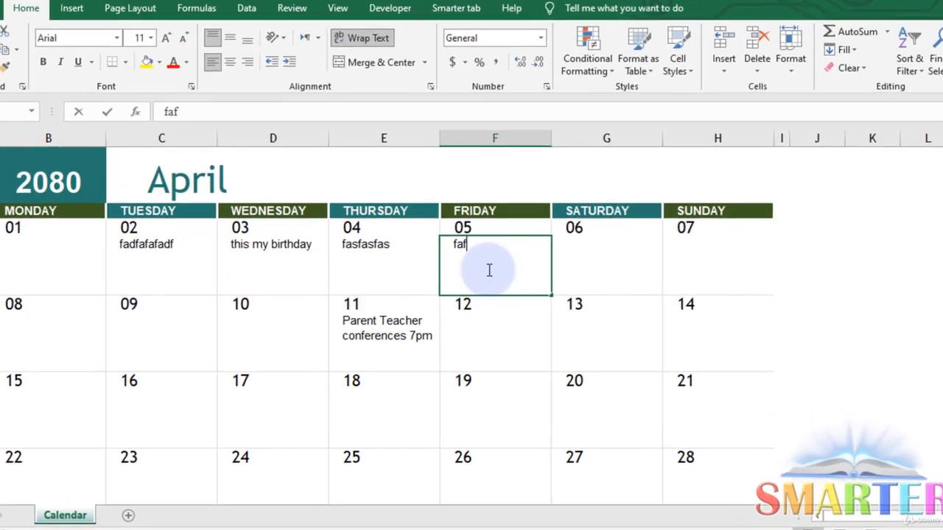
text(fas)
click(696, 266)
text(asfasfa)
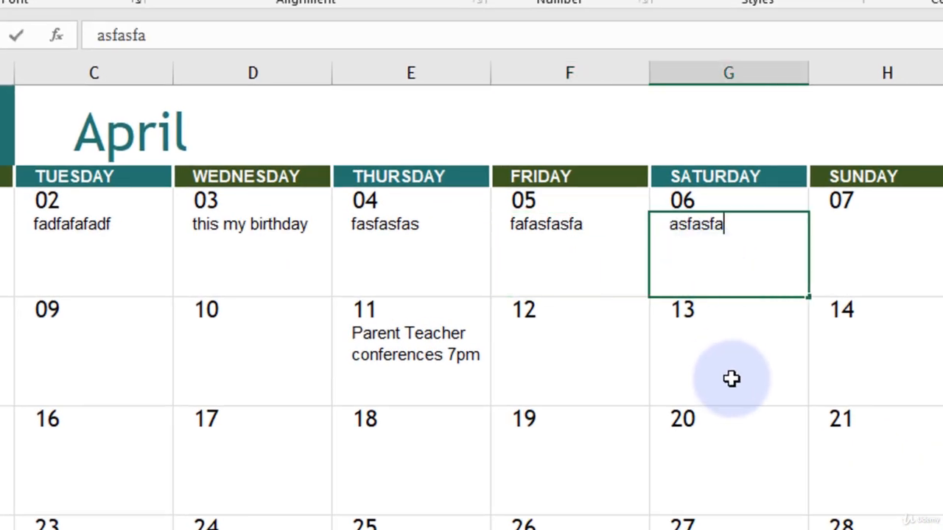
click(723, 382)
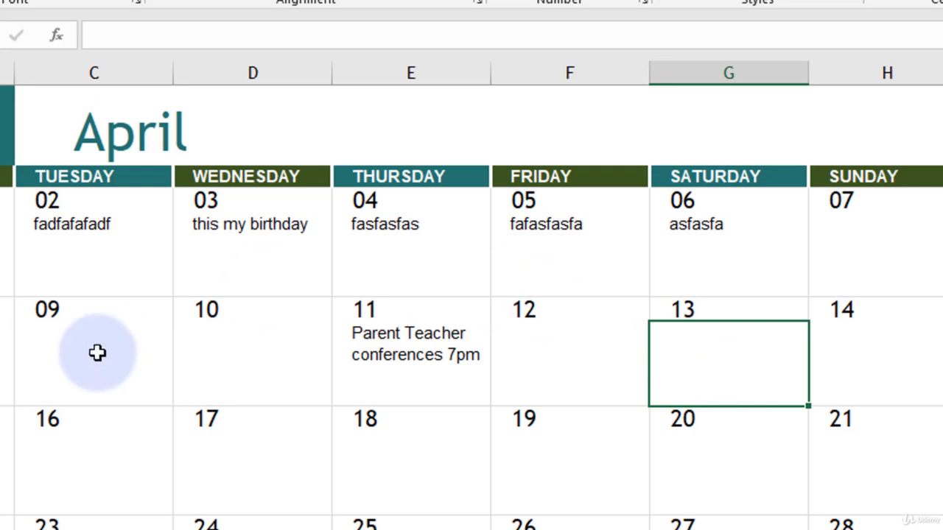
- Fill the cells below days 02 and 03, C4 and D4, with yellow
click(133, 252)
click(70, 0)
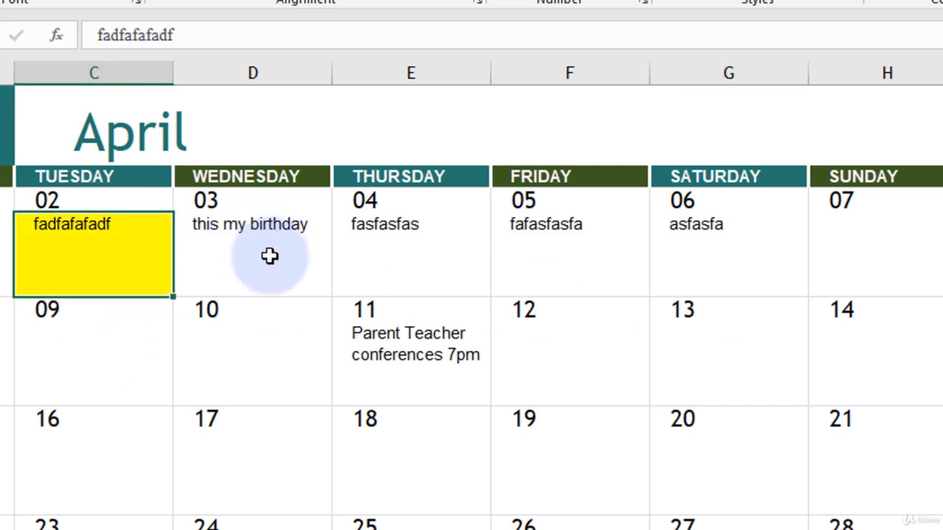
click(272, 257)
click(70, 0)
- Fill cell E4 below day 04 with green and cell F4 below day 05 with light blue
click(450, 268)
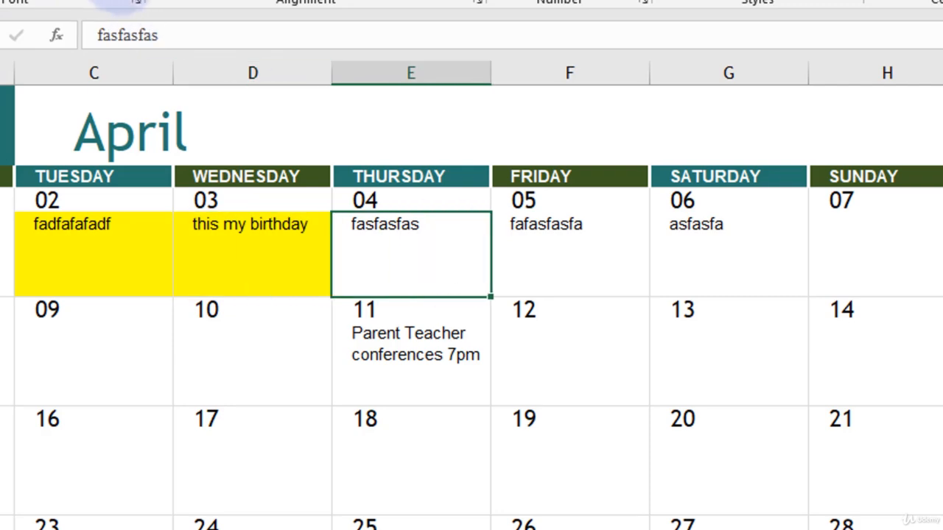
click(90, 0)
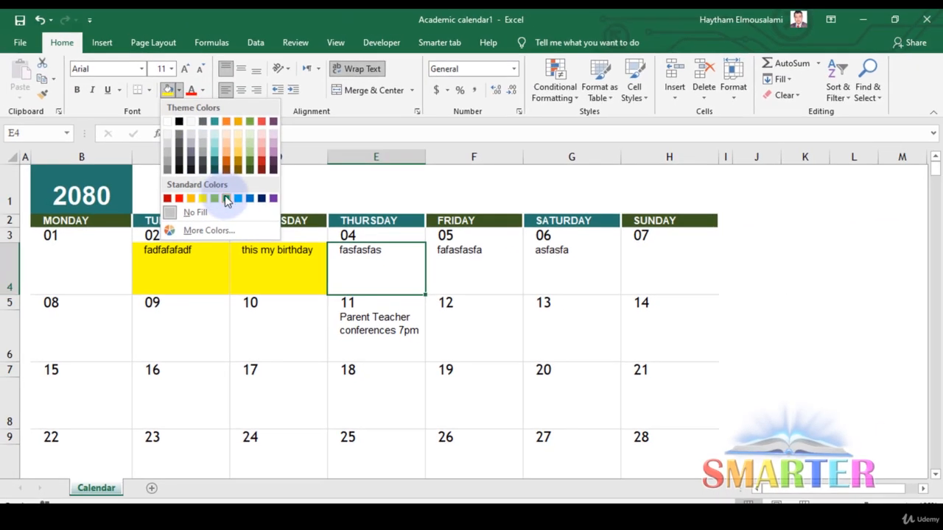
click(226, 198)
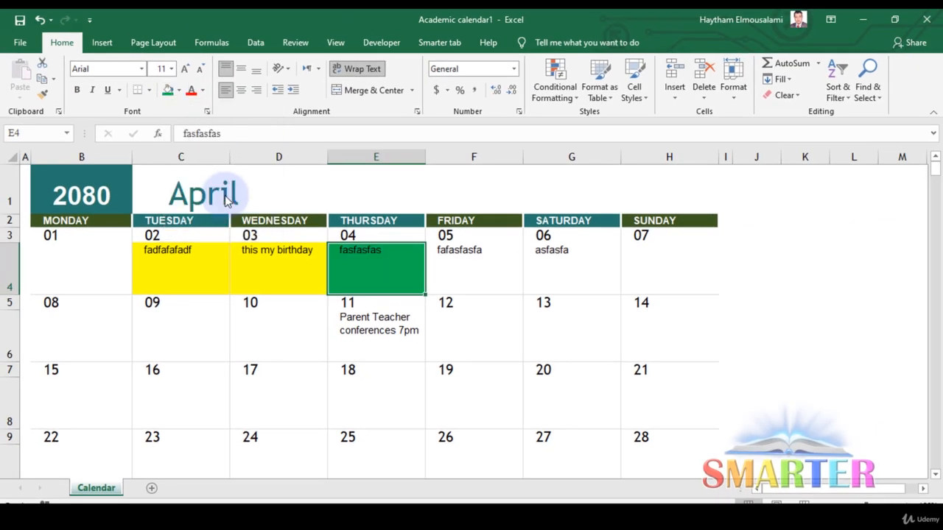
click(444, 291)
click(178, 90)
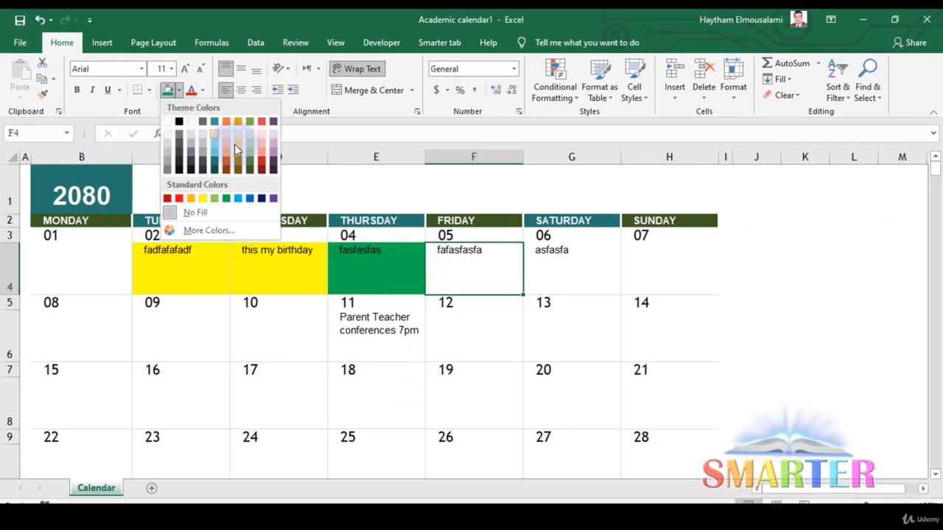
click(238, 199)
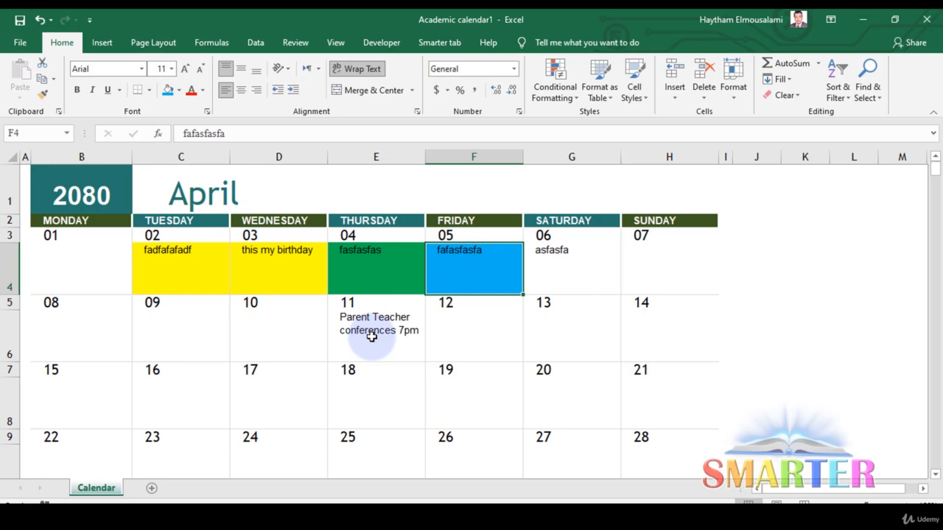
click(372, 337)
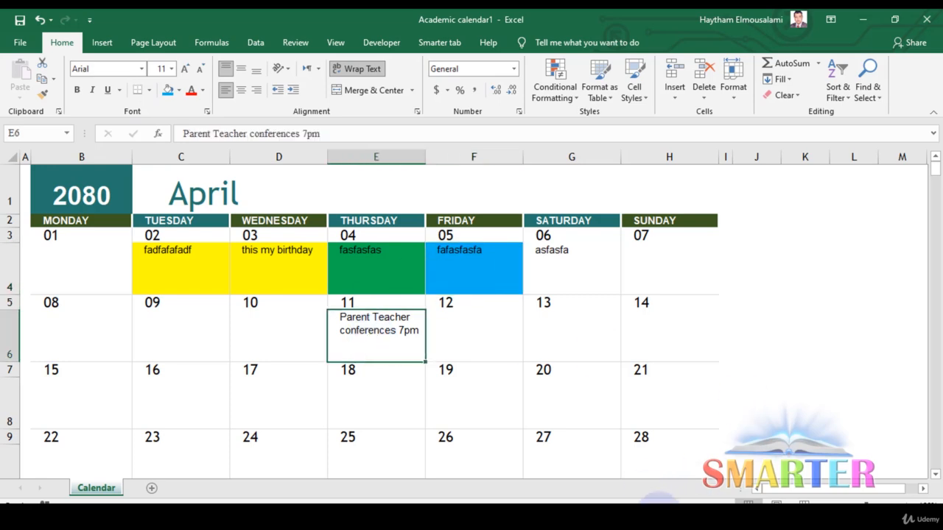
- Switch to the Academic Calendar with photos 2 workbook and set its year to 2040
click(657, 518)
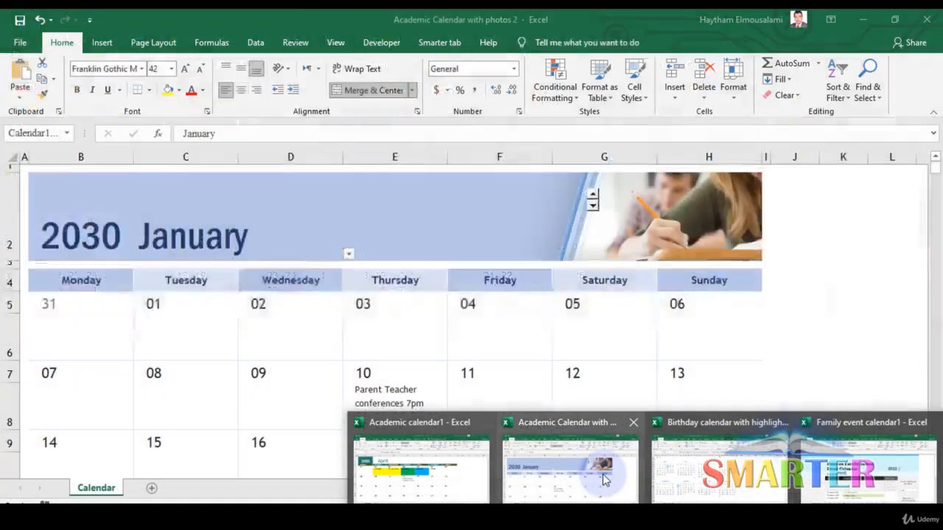
click(604, 467)
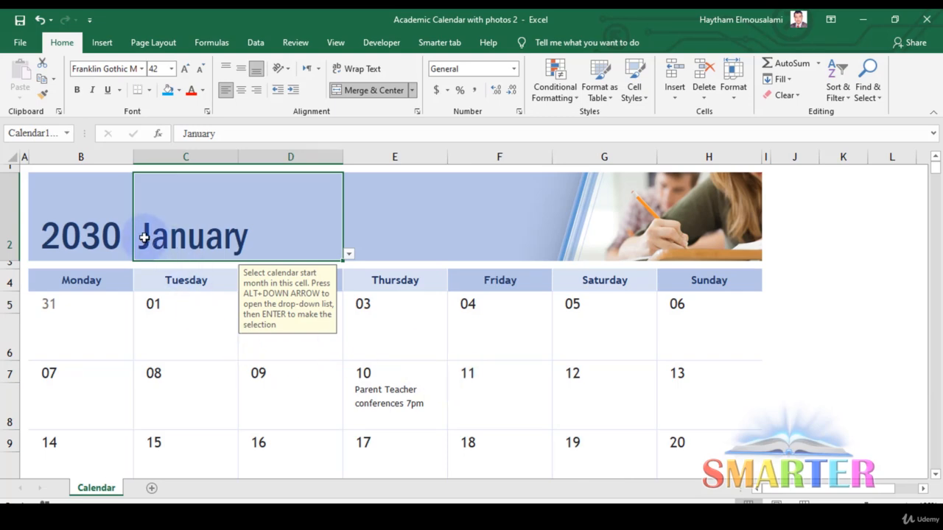
double_click(109, 232)
double_click(109, 232)
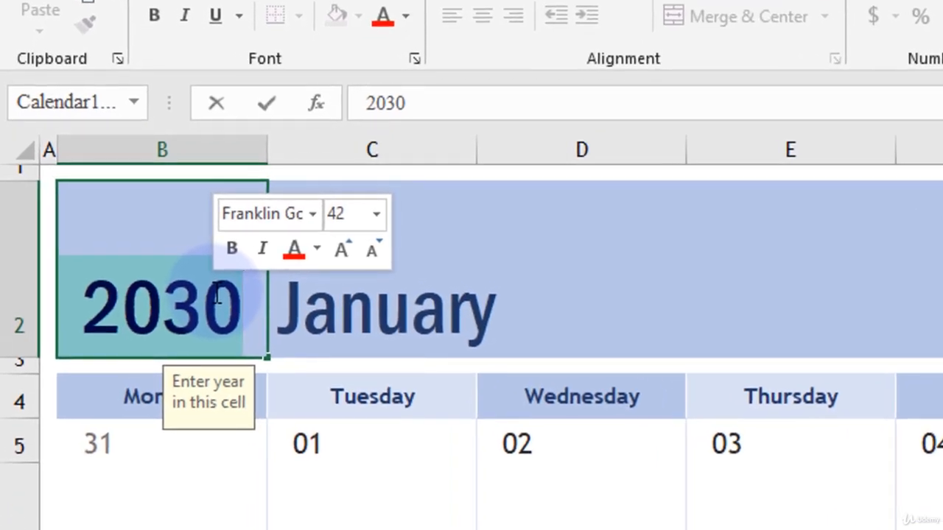
text(2040)
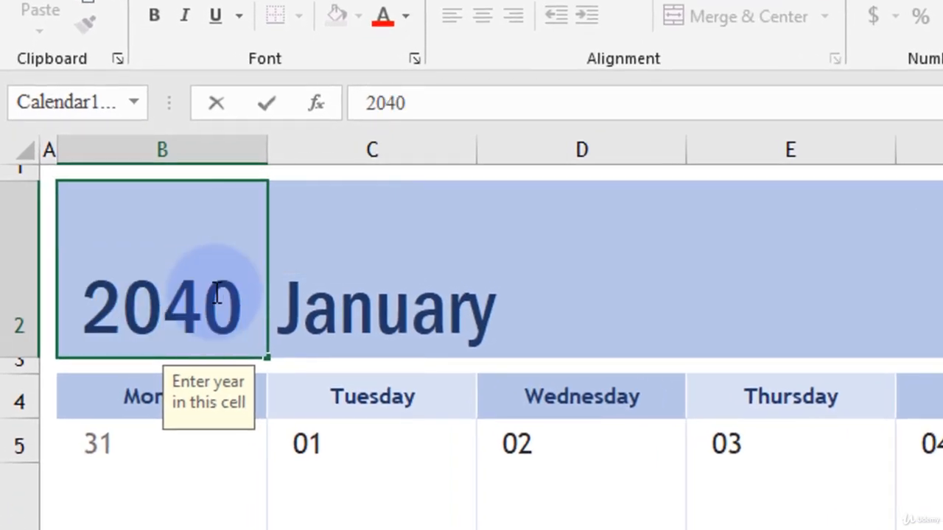
key(Return)
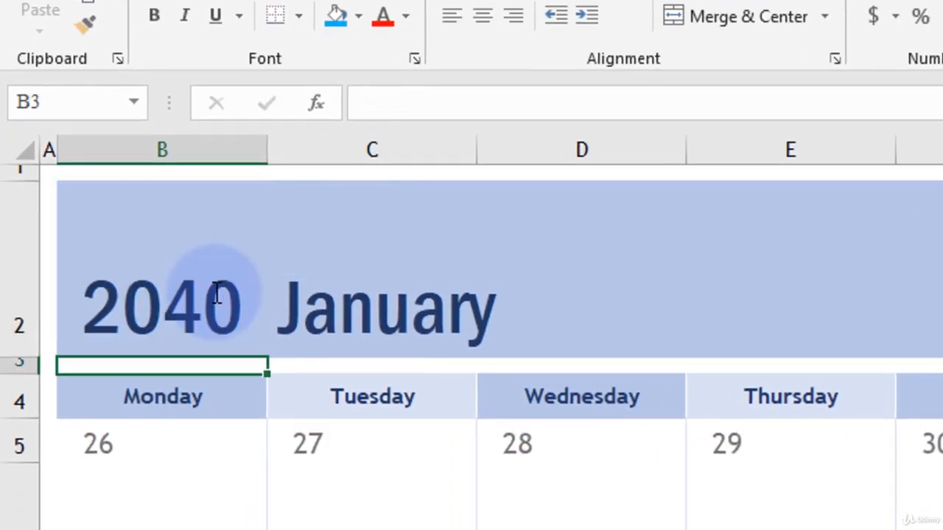
- Try February and January in turn as the photo calendar's start month
click(332, 299)
click(698, 342)
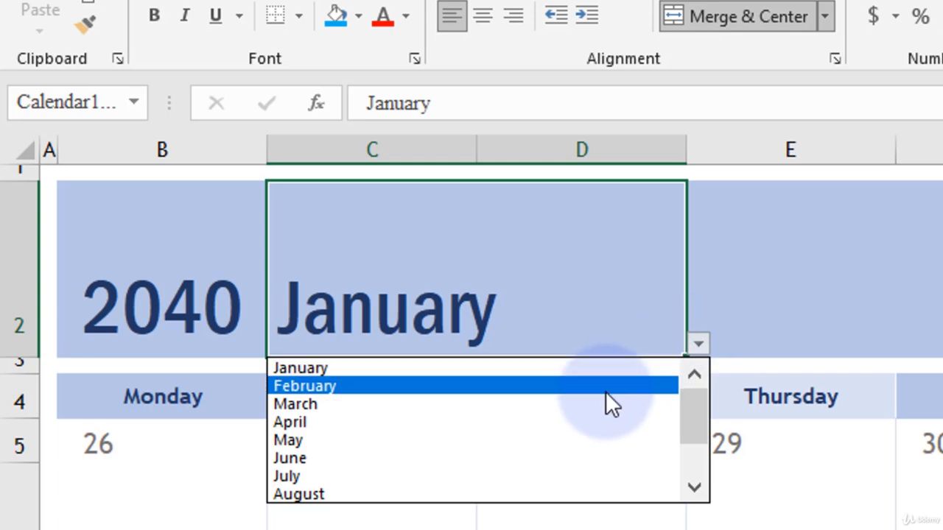
click(606, 391)
click(696, 345)
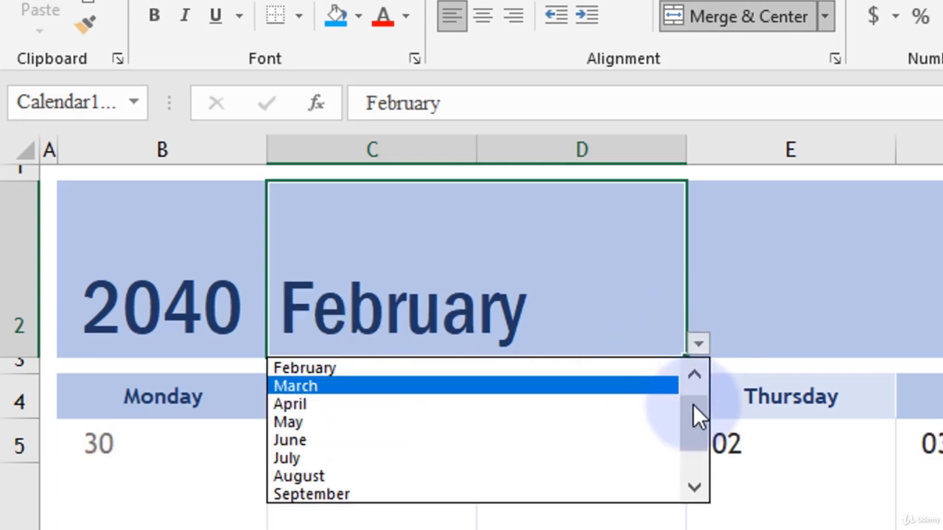
click(694, 378)
click(516, 368)
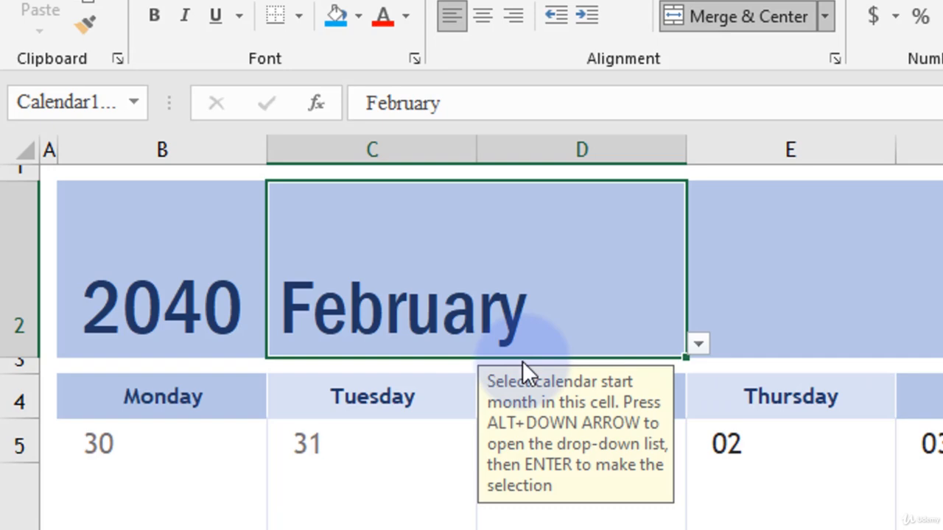
- Set the photo calendar's start month to August
click(699, 343)
drag(697, 394, 697, 519)
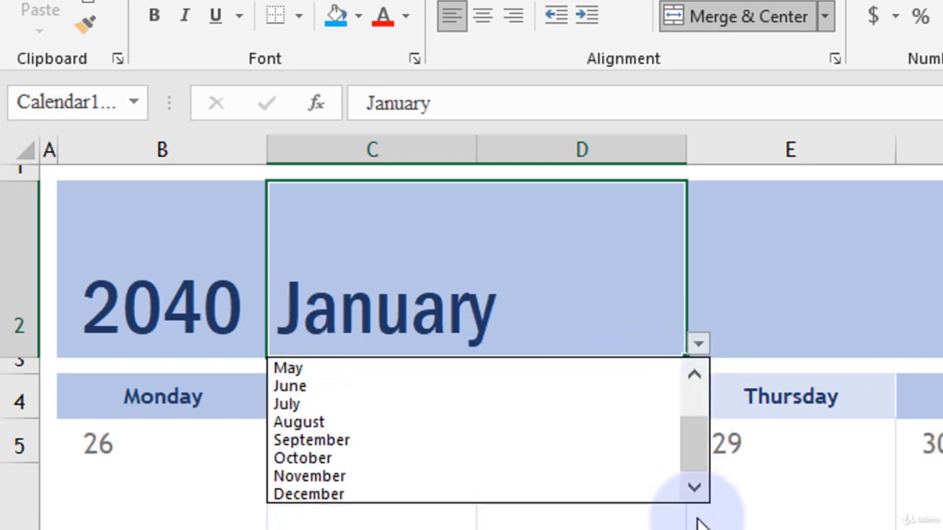
key(Escape)
click(343, 429)
click(790, 527)
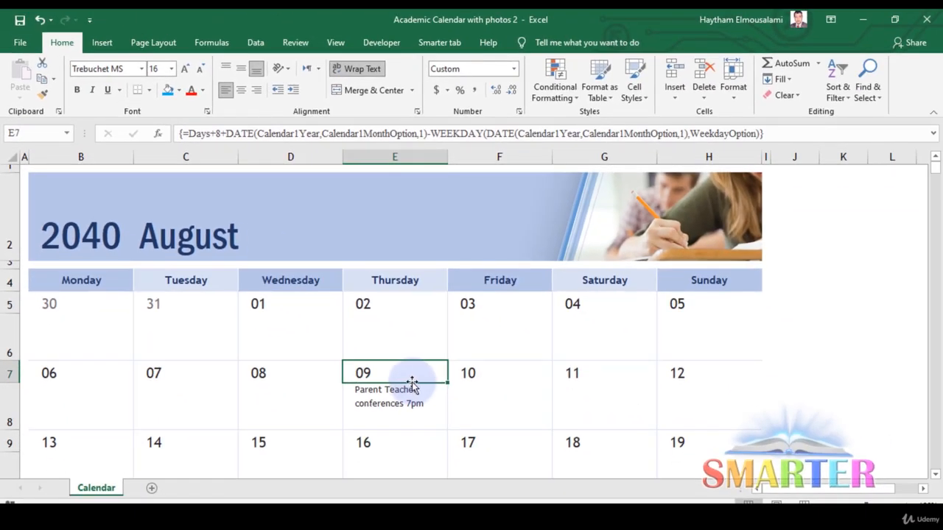
- Fill the Parent Teacher conferences cell E8 below day 09 with light blue
click(390, 345)
click(387, 384)
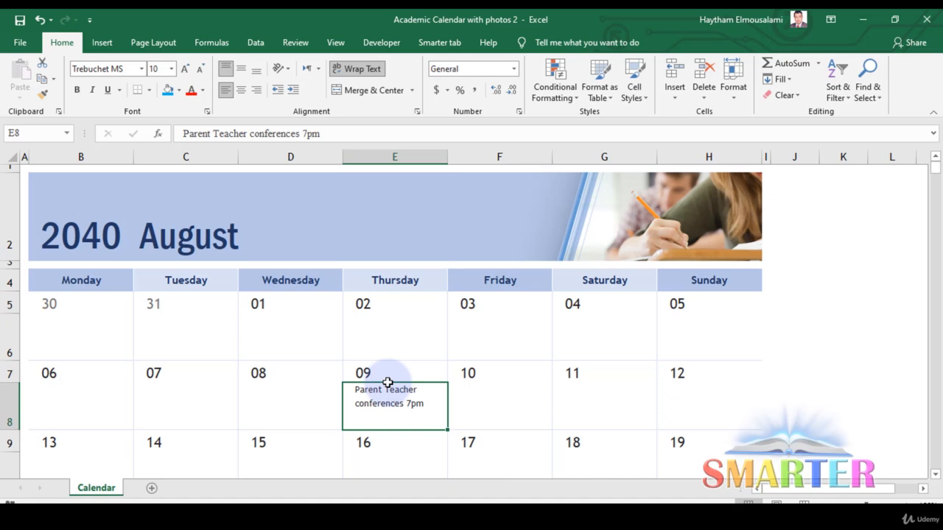
click(168, 90)
- Look through the monthly pages and photos after August 2040 as far as January 2041, and return to the first month
scroll(581, 367, down, 1)
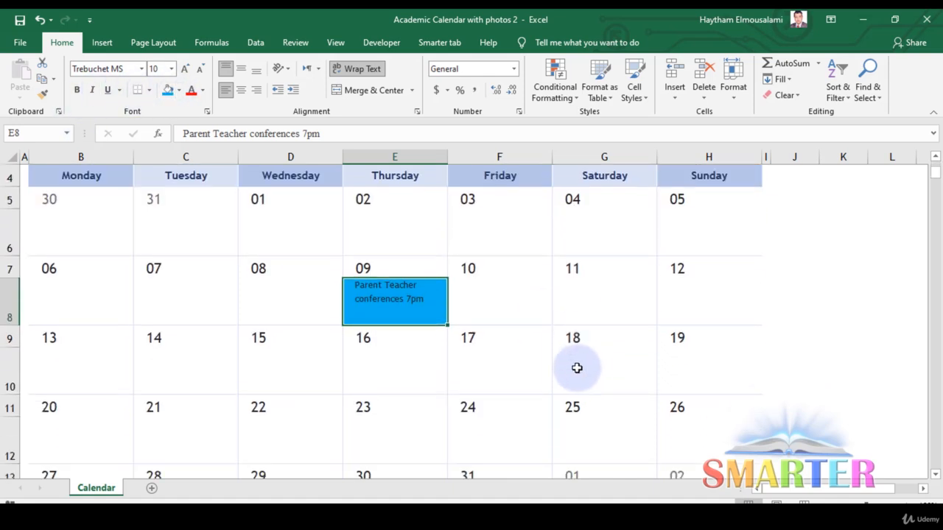
scroll(560, 364, down, 4)
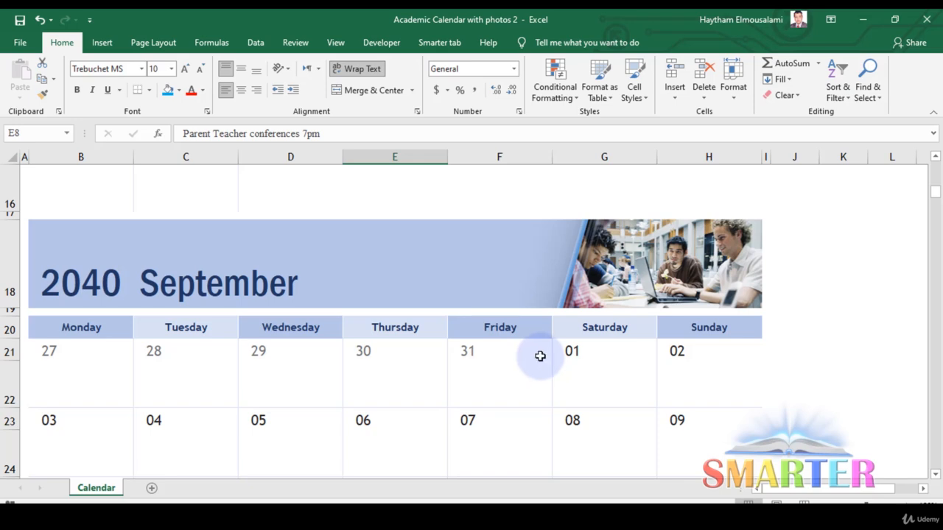
scroll(540, 359, down, 4)
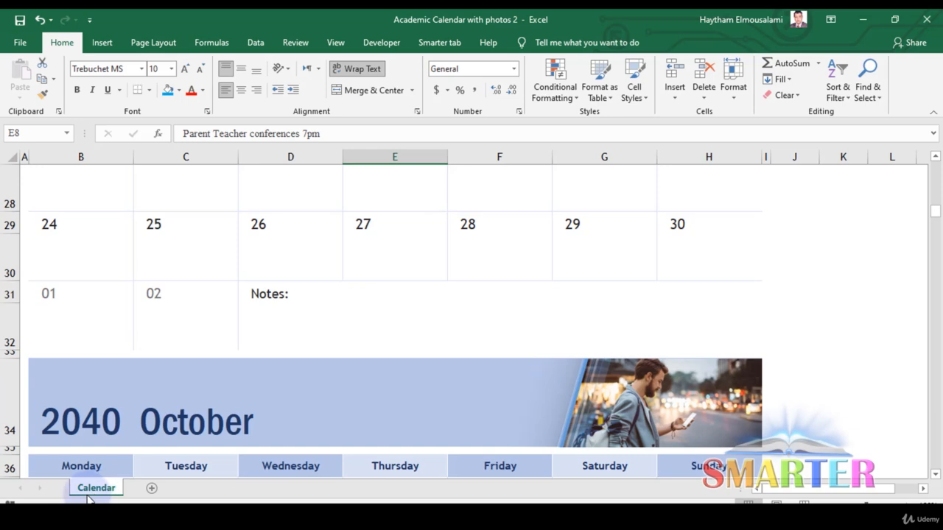
scroll(418, 300, down, 2)
scroll(417, 299, down, 14)
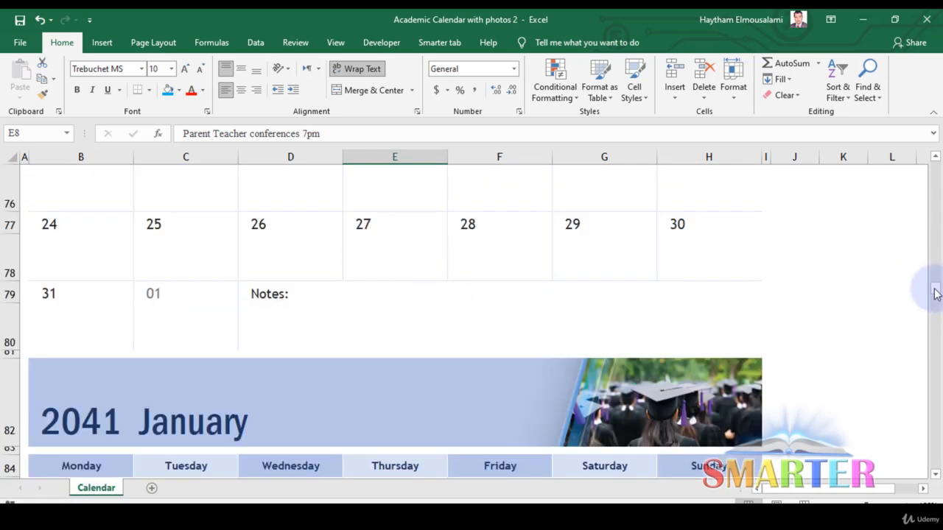
drag(935, 290, 937, 159)
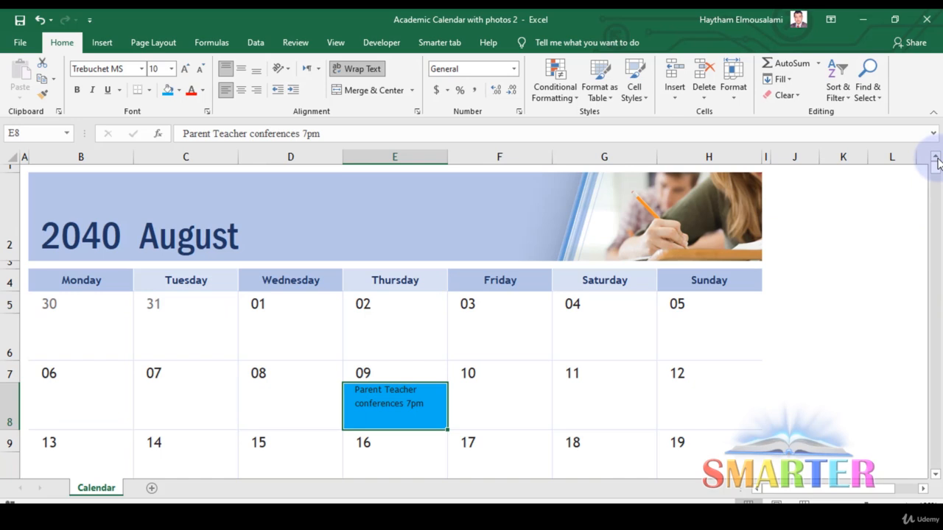